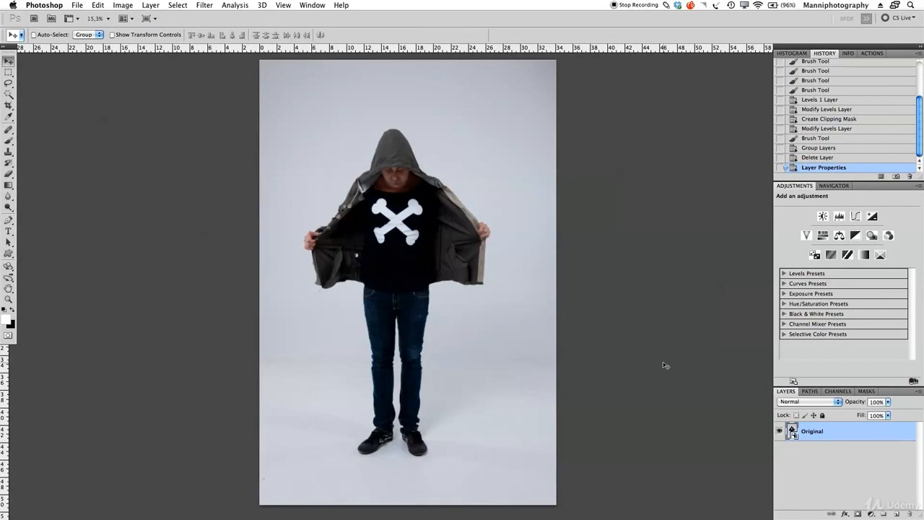
Step: Examine the studio background and floor around the shoes and legs at close range for spots and dirt
key("z")
left_click(419, 455)
left_click_drag(418, 457, 438, 286)
left_click_drag(286, 371, 428, 397)
left_click_drag(325, 218, 372, 75)
left_click_drag(566, 132, 424, 211)
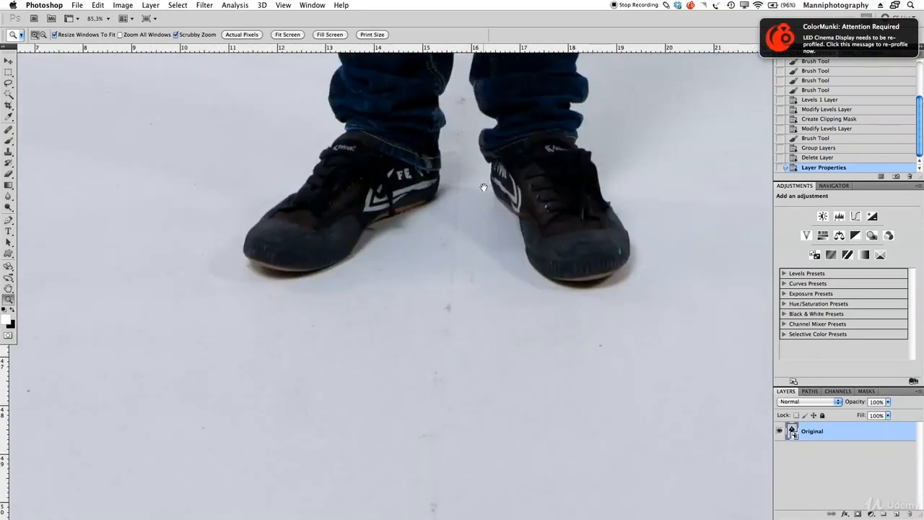
left_click_drag(520, 230, 503, 249)
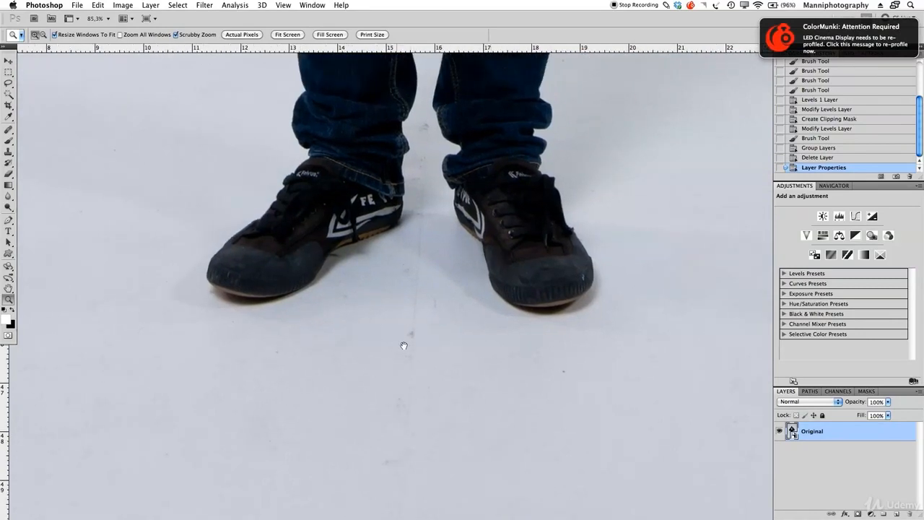
left_click_drag(458, 282, 261, 510)
left_click_drag(578, 177, 442, 328)
left_click_drag(461, 237, 489, 266)
left_click_drag(368, 276, 540, 221)
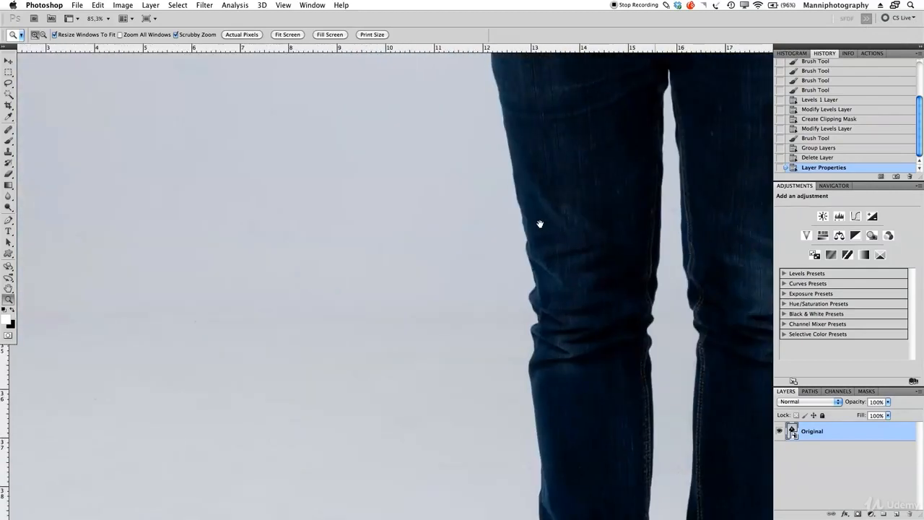
key("super+0")
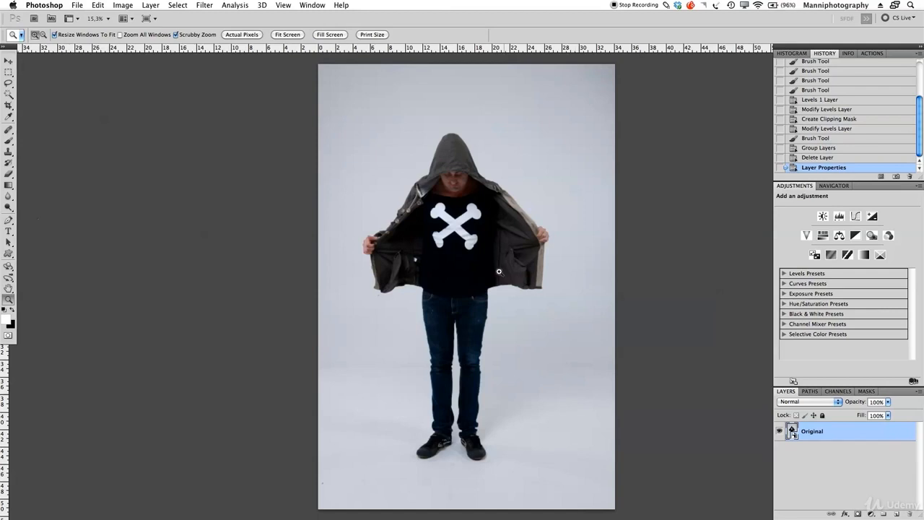
left_click_drag(476, 280, 438, 282)
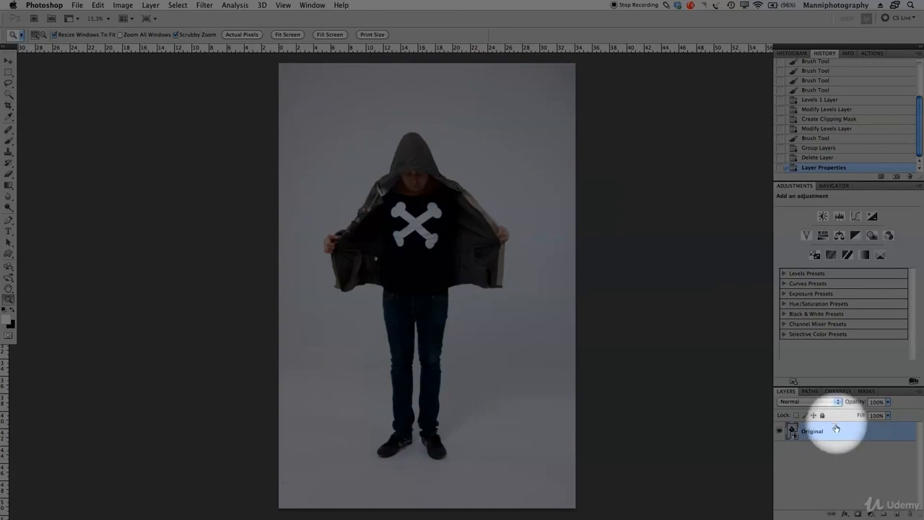
Step: Duplicate the Original layer and rename the copy Retouch
key("super+j")
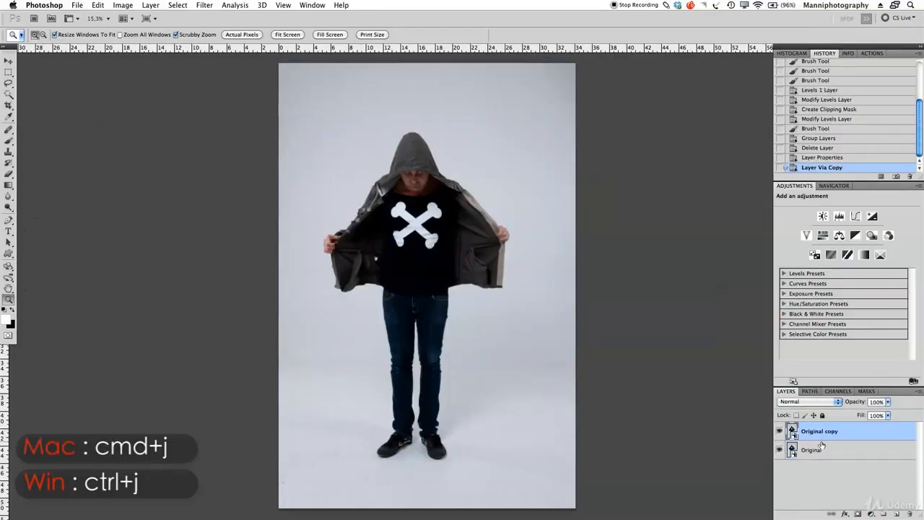
double_click(818, 432)
type("Retocu")
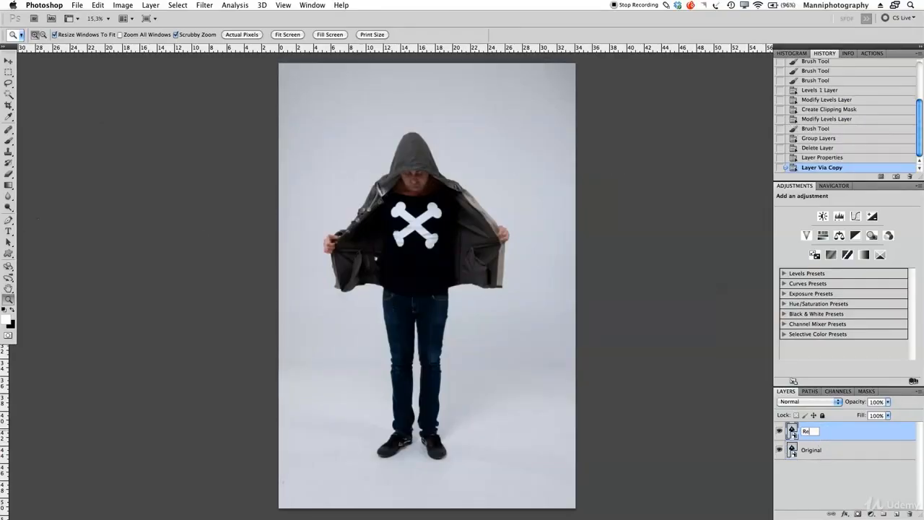
key("BackSpace")
key("BackSpace")
type("uch")
key("Return")
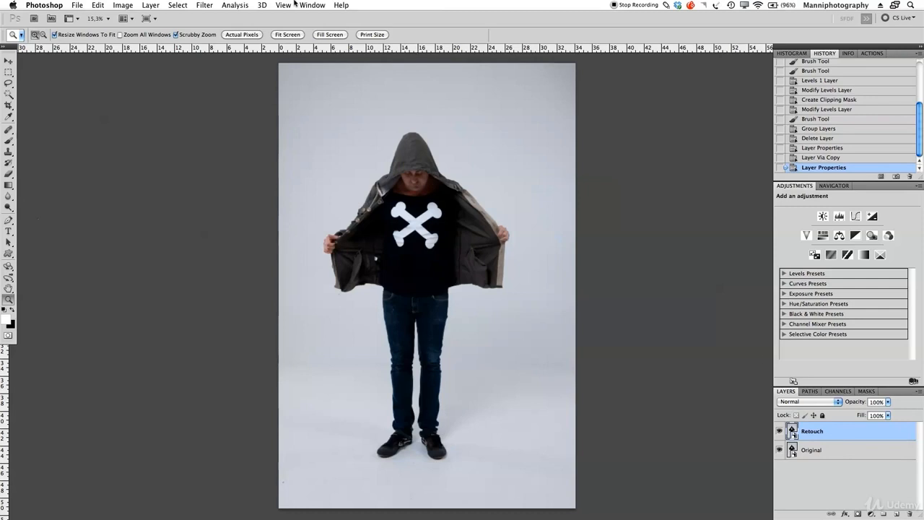
Step: Apply the Median noise filter to the Retouch layer with a radius of 47 pixels
left_click(262, 5)
mouse_move(205, 5)
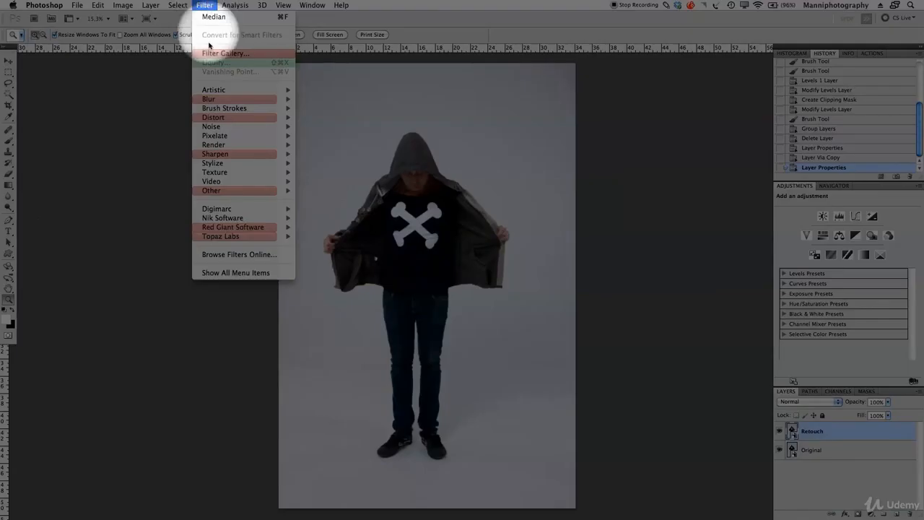
mouse_move(215, 127)
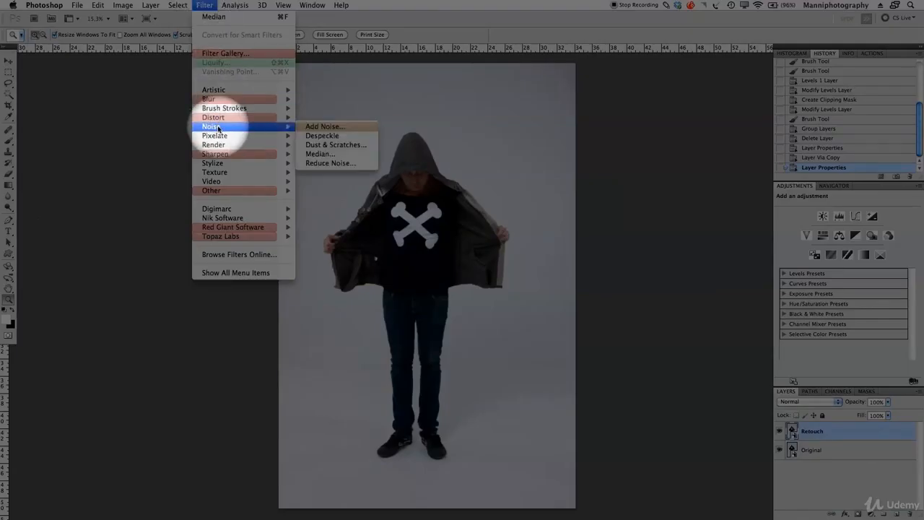
left_click(323, 154)
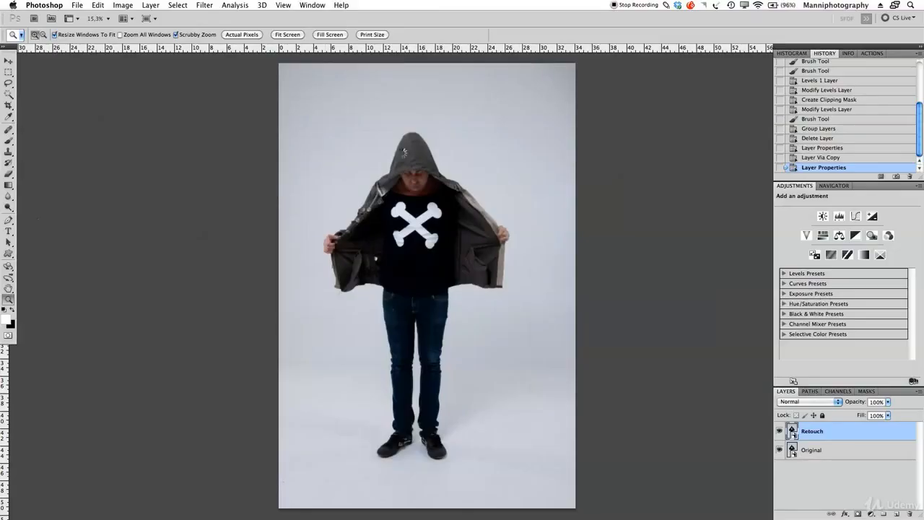
left_click_drag(591, 265, 173, 136)
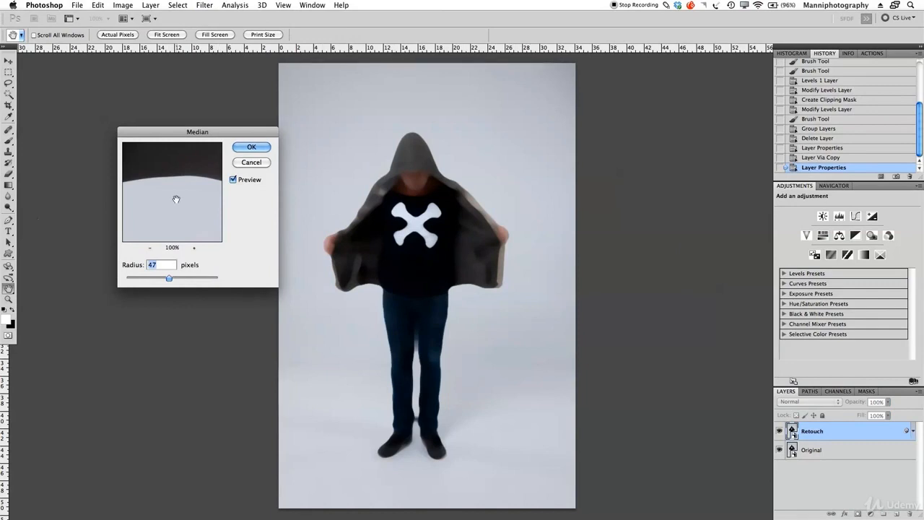
left_click_drag(169, 278, 126, 278)
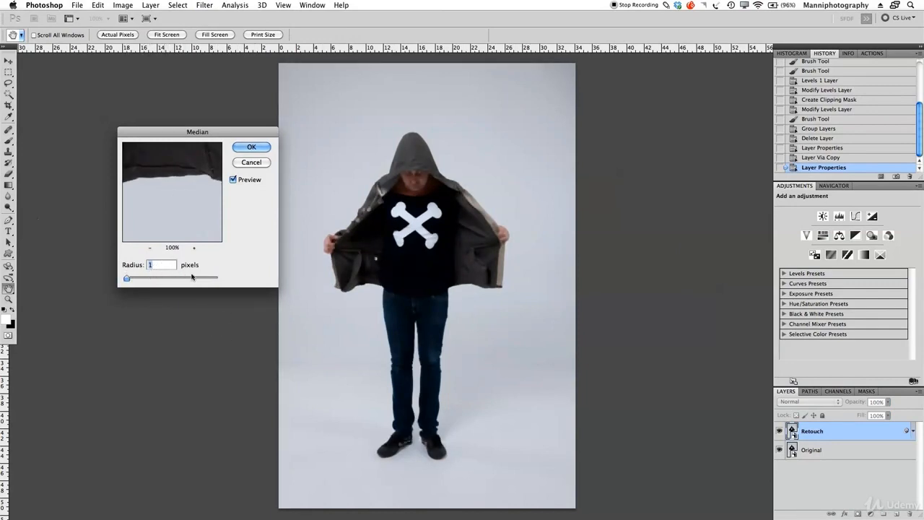
left_click_drag(230, 132, 220, 130)
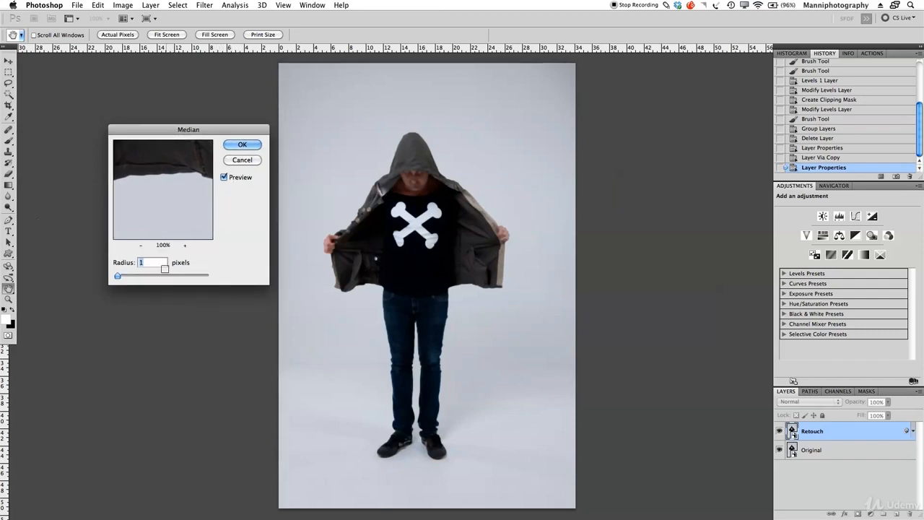
left_click_drag(118, 277, 156, 279)
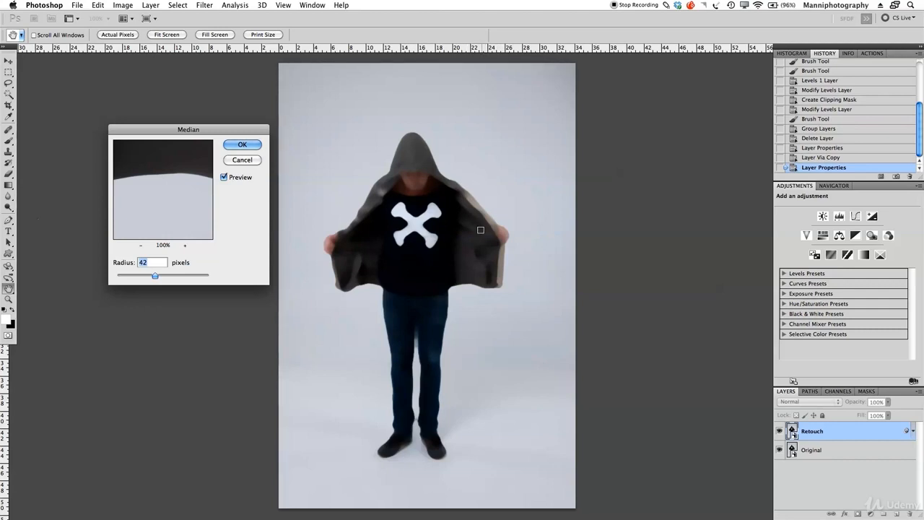
left_click_drag(150, 277, 163, 276)
left_click(242, 145)
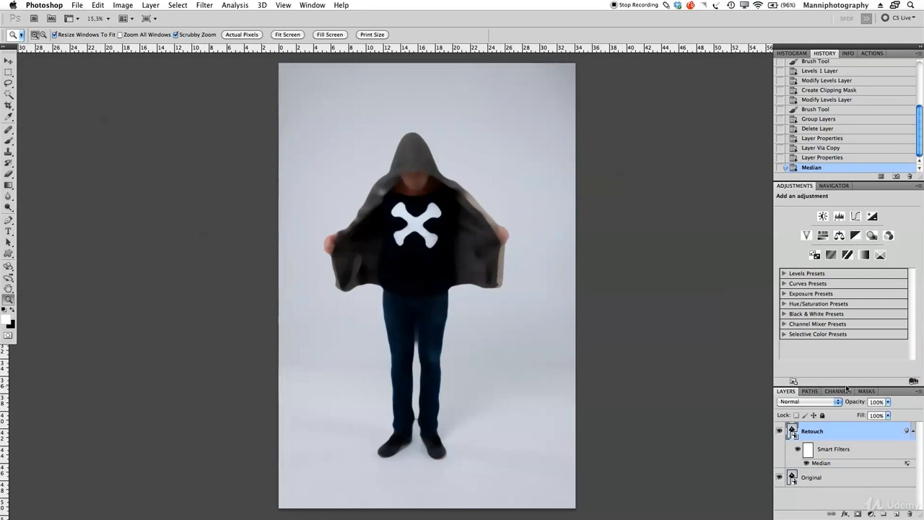
Step: Show the Navigator and examine the filtered floor and background around the legs and shoes
left_click_drag(846, 384, 841, 301)
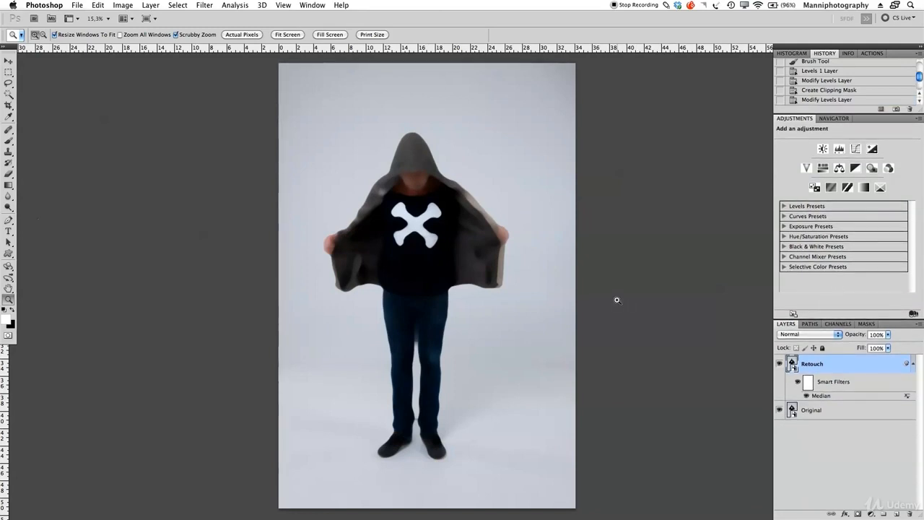
left_click(834, 118)
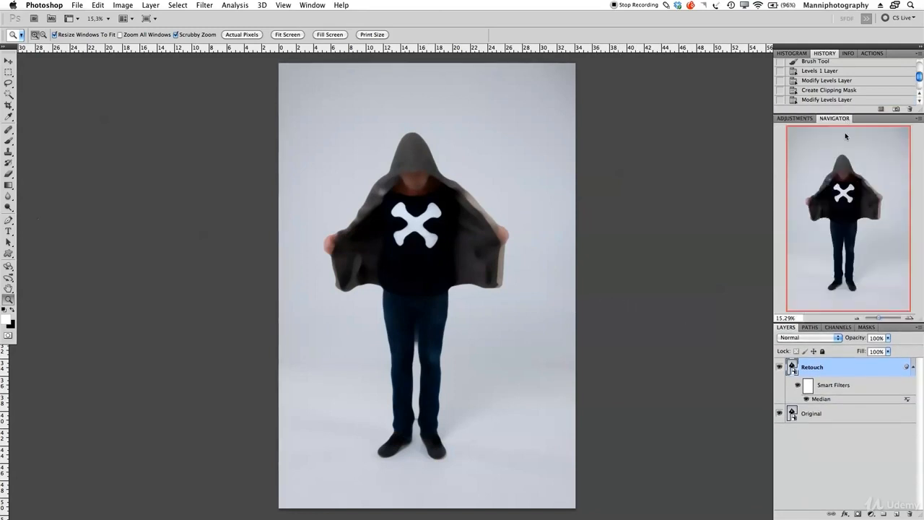
left_click(887, 318)
left_click_drag(463, 392, 473, 215)
left_click_drag(435, 291, 491, 249)
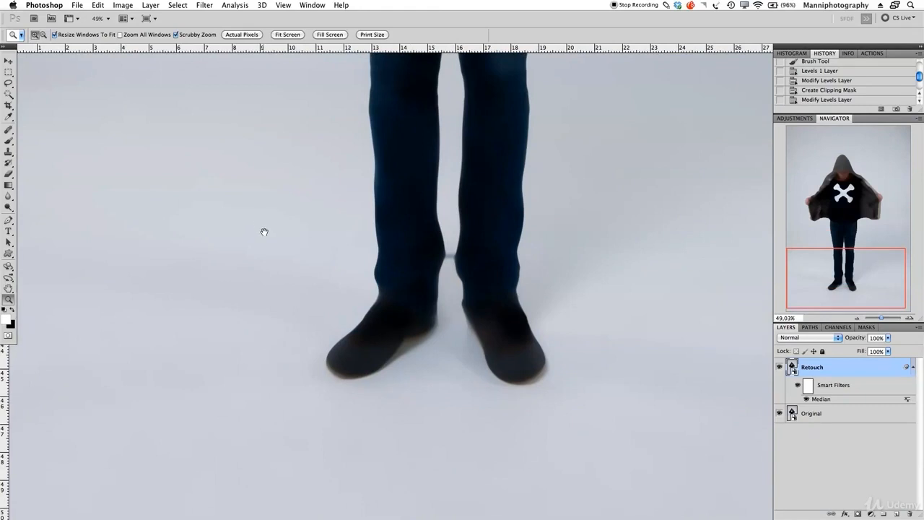
left_click_drag(260, 390, 266, 346)
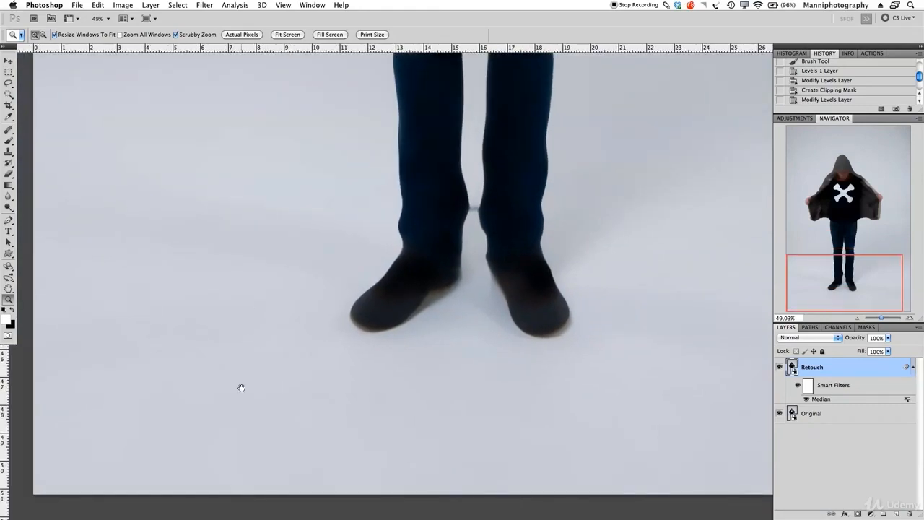
left_click_drag(555, 409, 510, 416)
left_click_drag(578, 320, 489, 351)
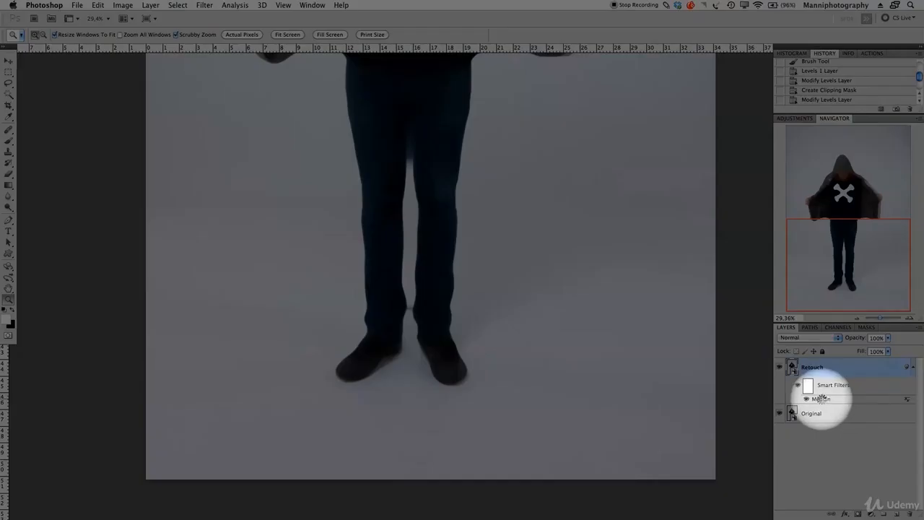
Step: Reopen the Retouch layer's Median smart filter and fine-tune its radius
double_click(821, 399)
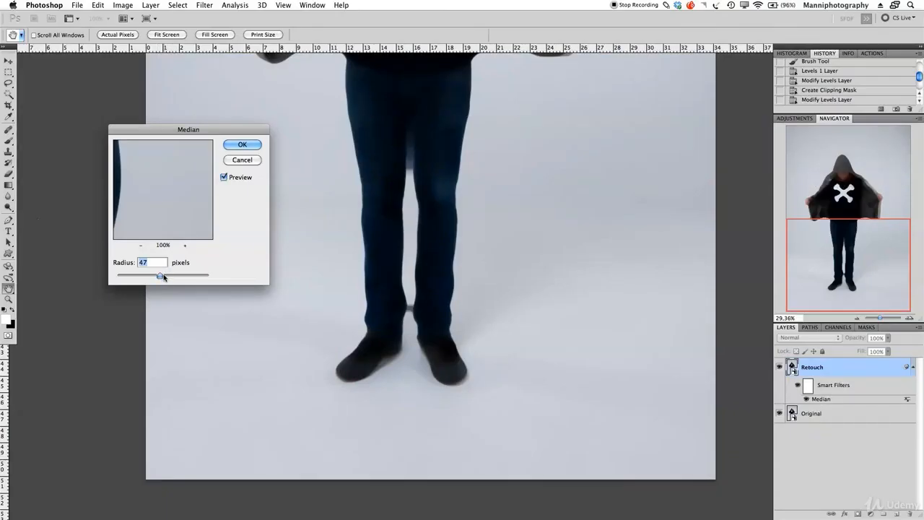
left_click_drag(159, 277, 153, 278)
left_click_drag(161, 276, 164, 276)
left_click(243, 147)
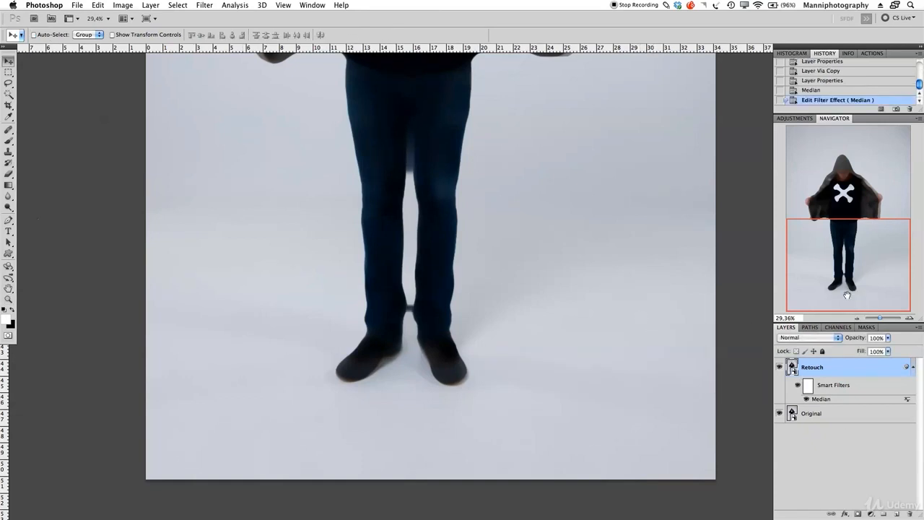
Step: Add a white layer mask to the Retouch layer
left_click_drag(850, 287, 849, 280)
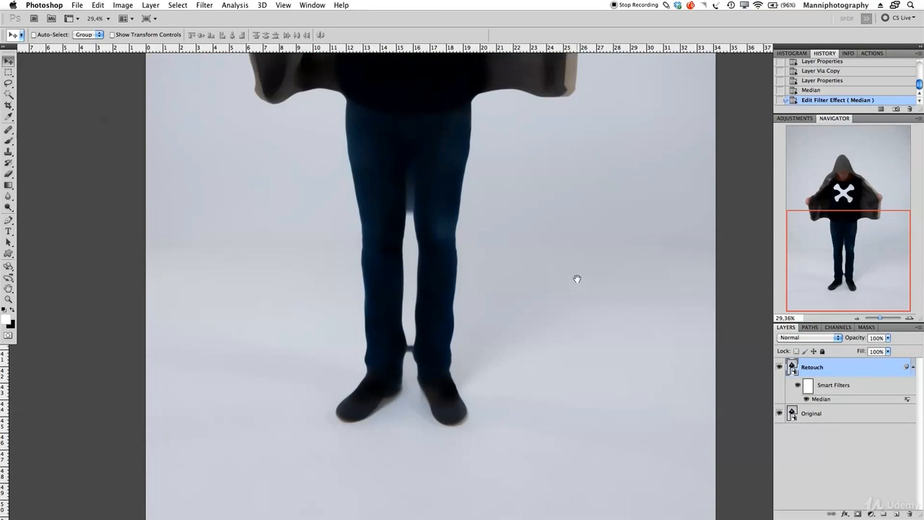
left_click_drag(577, 278, 560, 289)
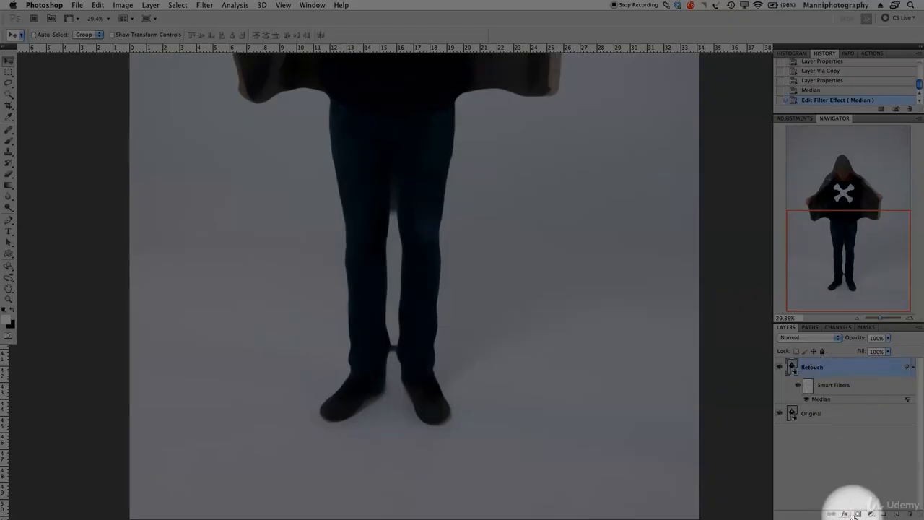
left_click(857, 514)
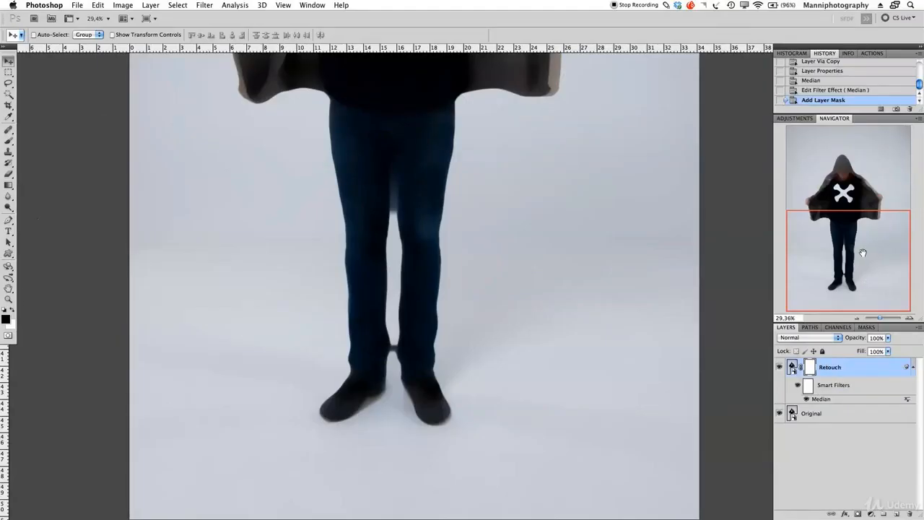
Step: Choose the Brush tool and set its size to 500 pixels for painting on the layer mask
left_click_drag(863, 253, 863, 249)
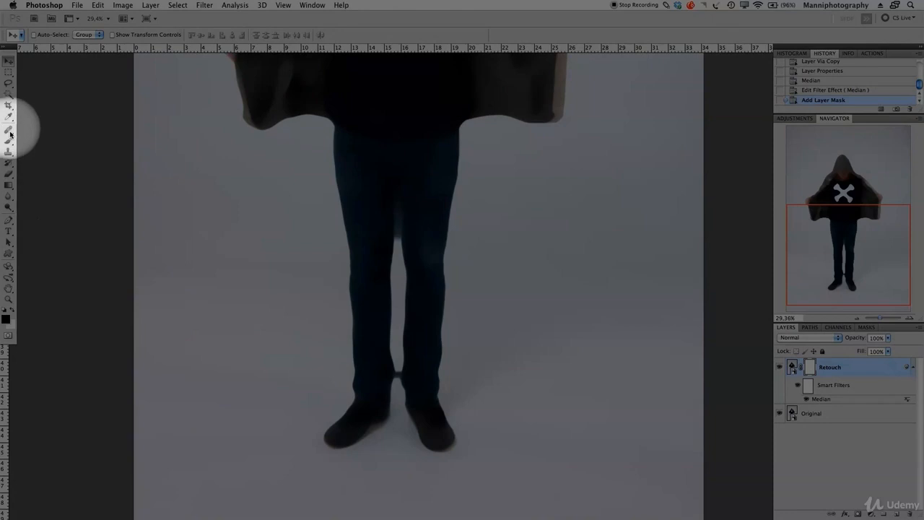
left_click(9, 140)
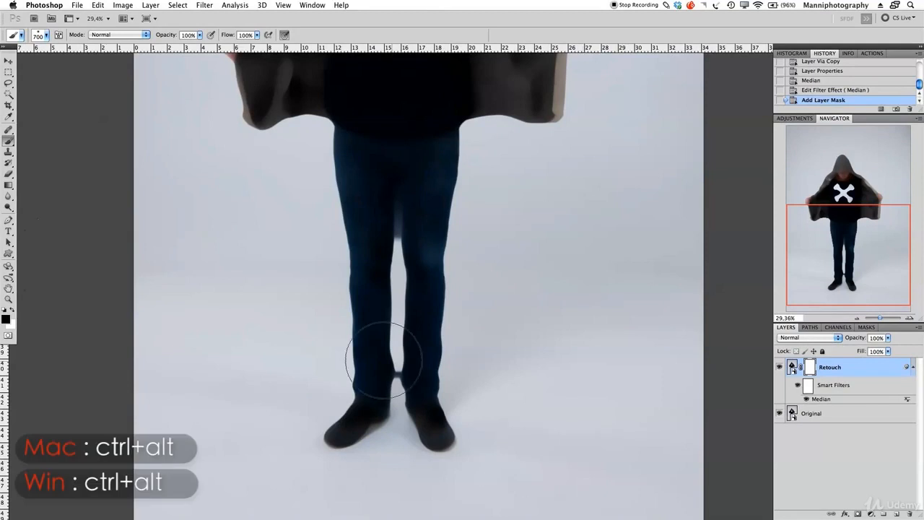
mouse_move(358, 325)
left_mouse_down()
mouse_move(369, 330)
mouse_move(369, 364)
left_mouse_up()
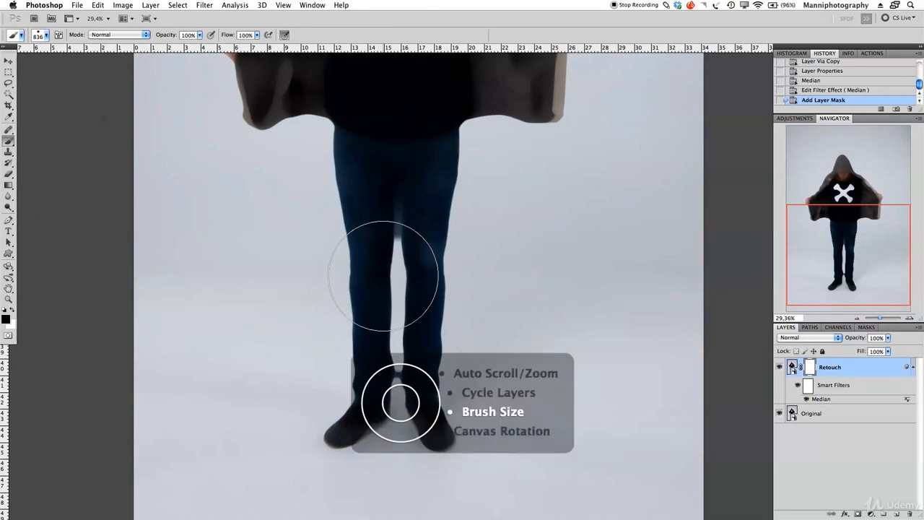
key("bracketleft")
key("bracketleft")
key("bracketleft")
key("bracketleft")
key("bracketleft")
key("bracketleft")
key("bracketright")
key("bracketright")
key("bracketright")
key("bracketleft")
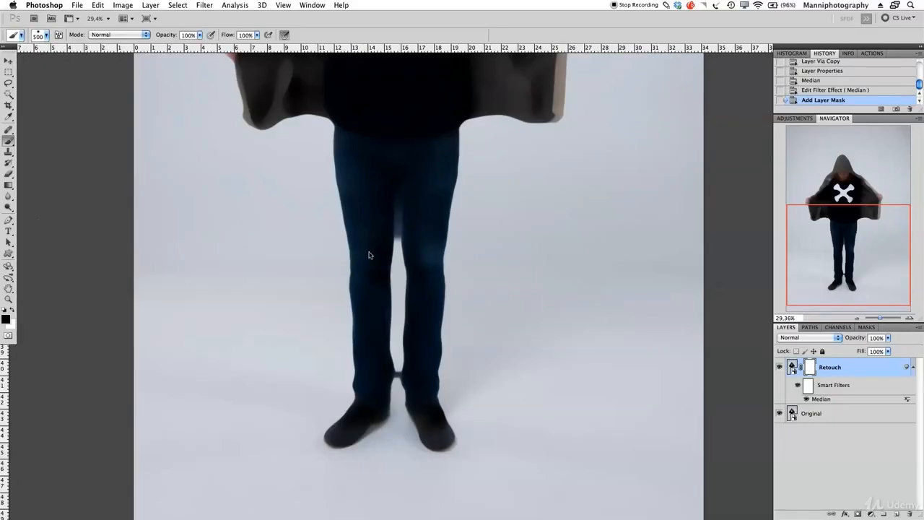
Step: Paint black on the Retouch mask over the shoes, jeans and one side of the jacket with a 400-pixel brush
left_click(365, 267)
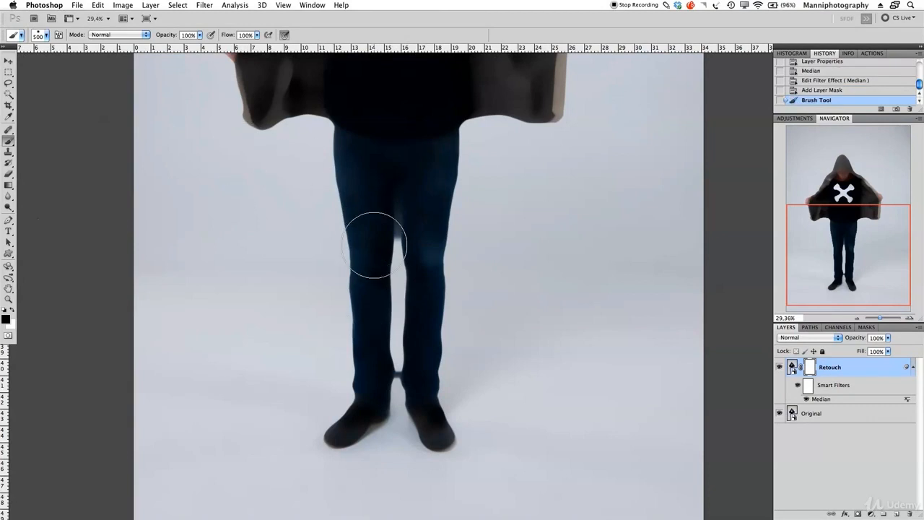
key("bracketleft")
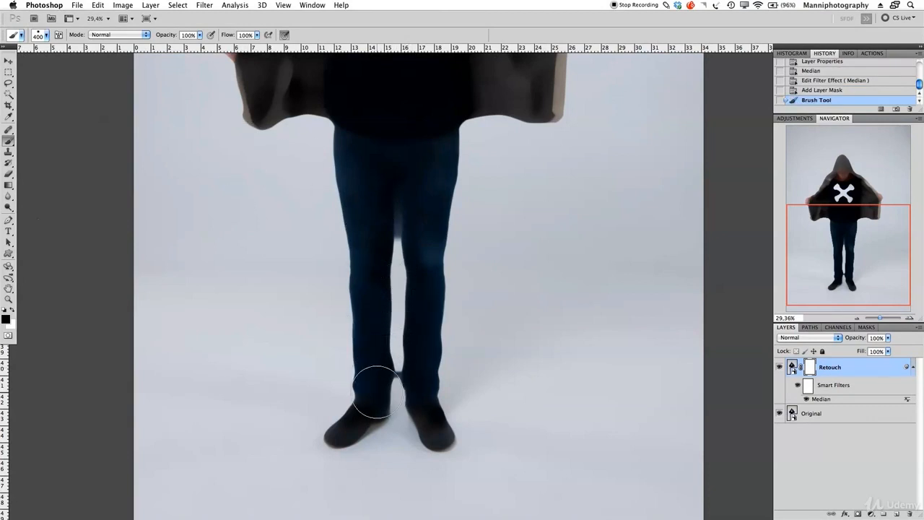
mouse_move(371, 401)
left_mouse_down()
mouse_move(340, 432)
mouse_move(373, 387)
mouse_move(378, 364)
mouse_move(361, 259)
mouse_move(376, 321)
mouse_move(438, 411)
mouse_move(424, 412)
mouse_move(437, 433)
mouse_move(399, 414)
mouse_move(397, 369)
mouse_move(417, 360)
mouse_move(426, 294)
left_mouse_up()
mouse_move(430, 216)
left_mouse_down()
mouse_move(361, 186)
mouse_move(365, 233)
mouse_move(363, 181)
mouse_move(398, 128)
mouse_move(437, 108)
mouse_move(438, 165)
mouse_move(529, 101)
mouse_move(550, 104)
mouse_move(515, 194)
mouse_move(528, 167)
mouse_move(515, 103)
mouse_move(497, 151)
mouse_move(475, 155)
left_mouse_up()
Step: Paint black on the Retouch mask over the shirt, rest of the jacket, hands, face and hood to restore their original detail
left_click_drag(413, 138, 414, 243)
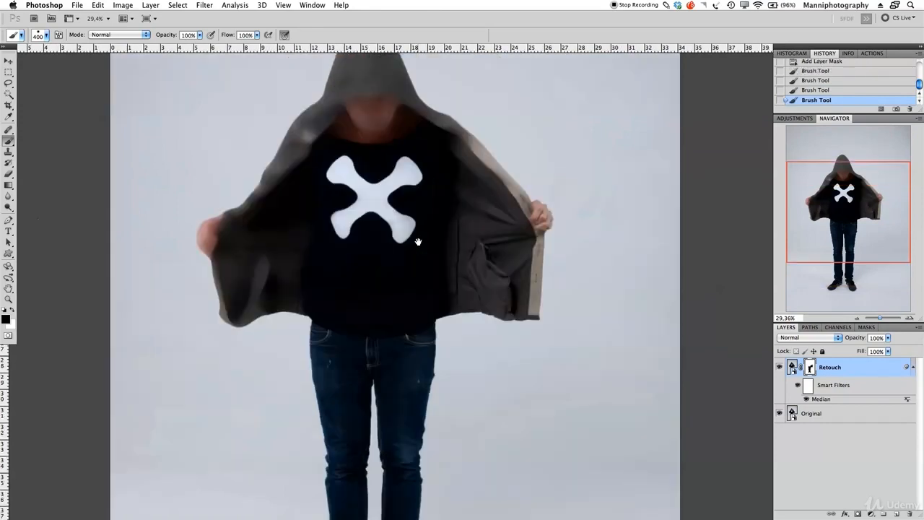
mouse_move(505, 212)
left_mouse_down()
mouse_move(481, 176)
mouse_move(502, 193)
mouse_move(432, 133)
mouse_move(442, 137)
mouse_move(396, 145)
mouse_move(379, 164)
mouse_move(401, 180)
mouse_move(364, 236)
mouse_move(324, 209)
mouse_move(308, 152)
mouse_move(276, 203)
mouse_move(282, 180)
mouse_move(215, 245)
mouse_move(237, 312)
mouse_move(298, 298)
mouse_move(286, 254)
mouse_move(328, 179)
mouse_move(382, 240)
mouse_move(442, 252)
left_mouse_up()
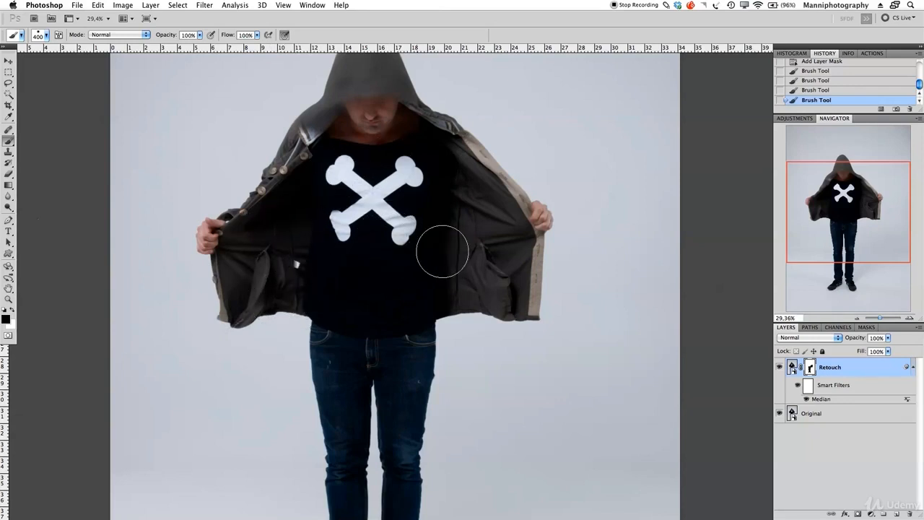
scroll(330, 222, "up", 3)
mouse_move(315, 215)
left_mouse_down()
mouse_move(374, 103)
mouse_move(404, 164)
mouse_move(395, 168)
mouse_move(429, 196)
mouse_move(344, 182)
mouse_move(321, 196)
mouse_move(359, 177)
mouse_move(372, 132)
mouse_move(404, 206)
mouse_move(434, 226)
mouse_move(432, 251)
mouse_move(422, 218)
left_mouse_up()
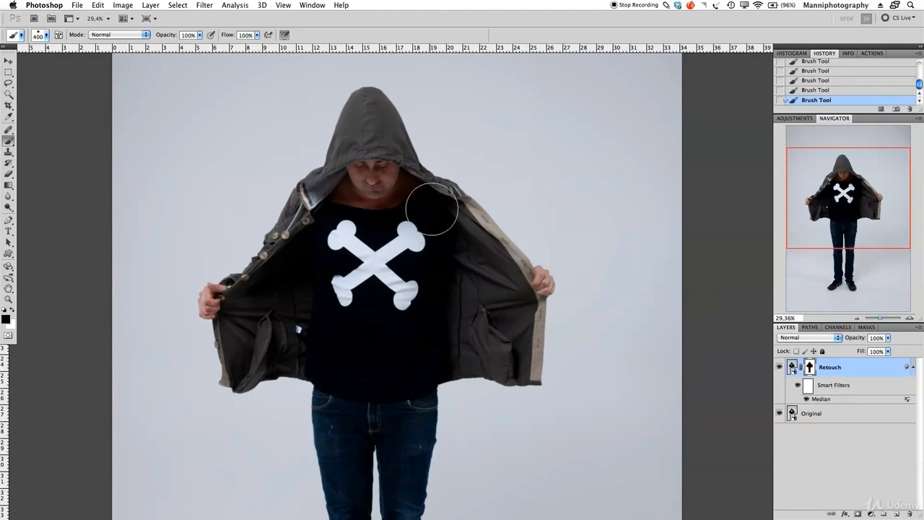
Step: Hide the Original layer and paint black on the Retouch mask over the leftover spots inside the torso area
scroll(488, 247, "down", 5)
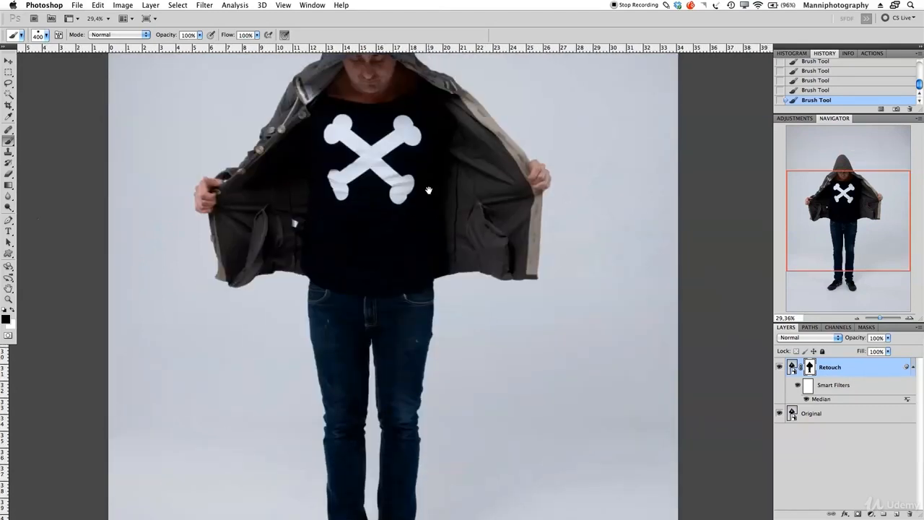
left_click(779, 415)
scroll(503, 269, "down", 6)
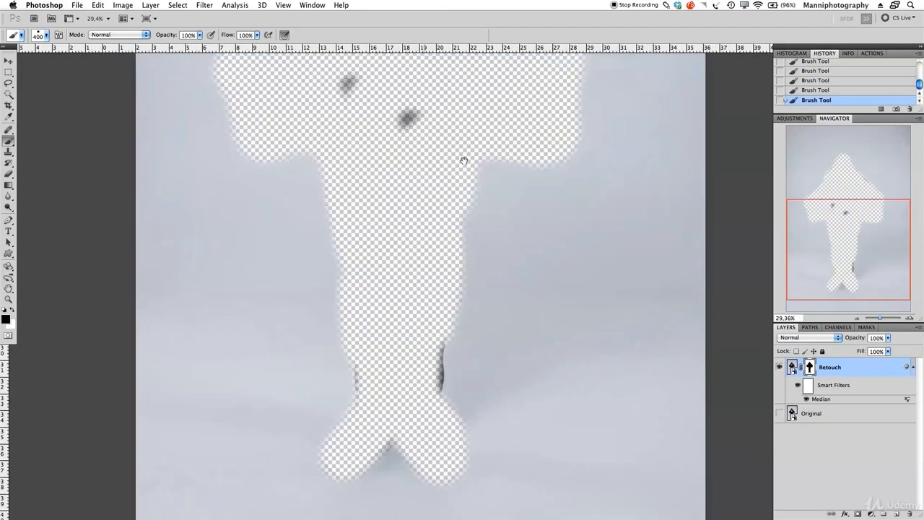
left_click(409, 123)
left_click(340, 86)
scroll(455, 301, "up", 8)
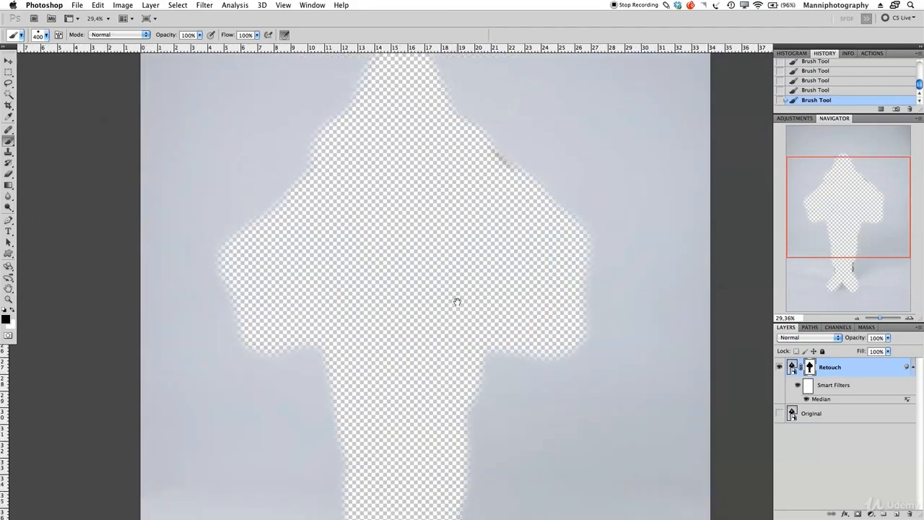
Step: Paint black on the Retouch mask over remaining patches along the lower legs with the brush reduced to 150 pixels, and show the Original layer again
left_click(811, 416)
left_click(779, 414)
left_click(779, 413)
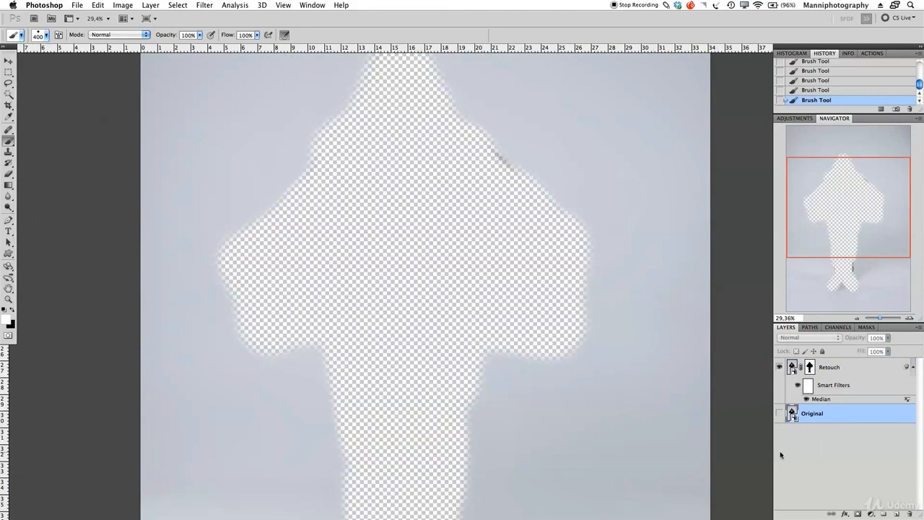
left_click(810, 367)
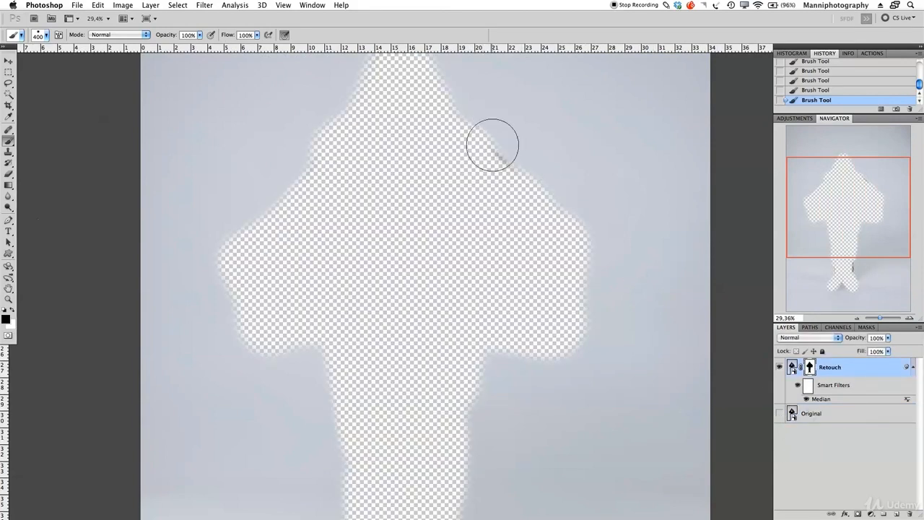
mouse_move(396, 289)
left_mouse_down()
mouse_move(380, 192)
mouse_move(350, 195)
mouse_move(363, 167)
mouse_move(371, 285)
left_mouse_up()
key("[")
key("[")
key("[")
key("[")
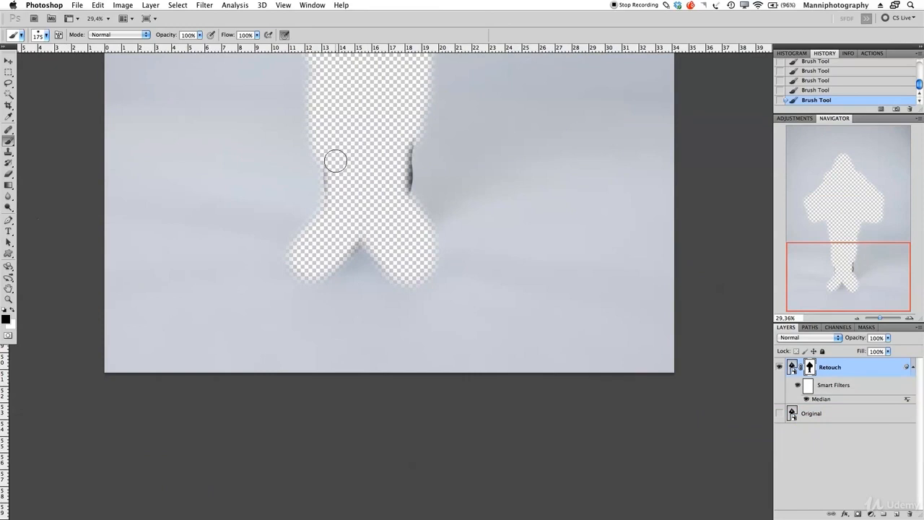
left_click_drag(406, 137, 404, 185)
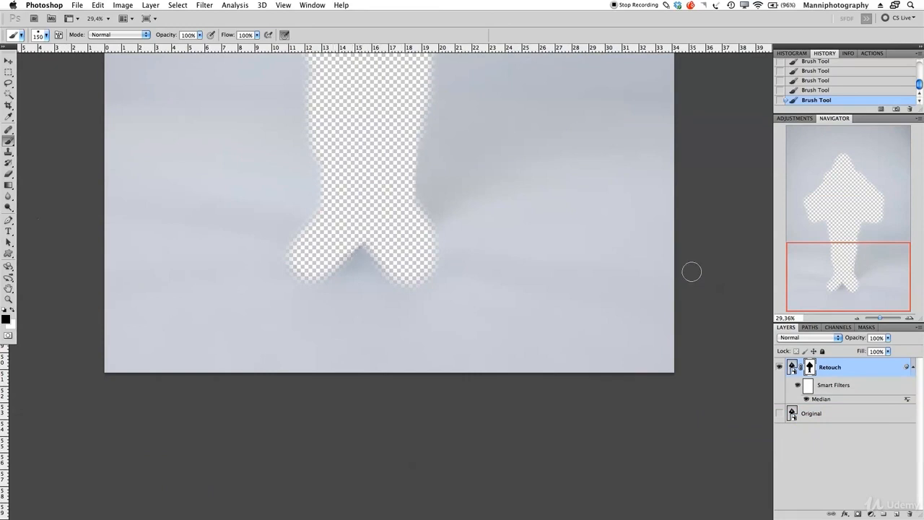
left_click(779, 413)
Step: Examine the edges of the jacket hem, jeans and shoe against the smoothed background at about 86% zoom
left_click_drag(850, 260, 848, 199)
left_click_drag(880, 318, 883, 317)
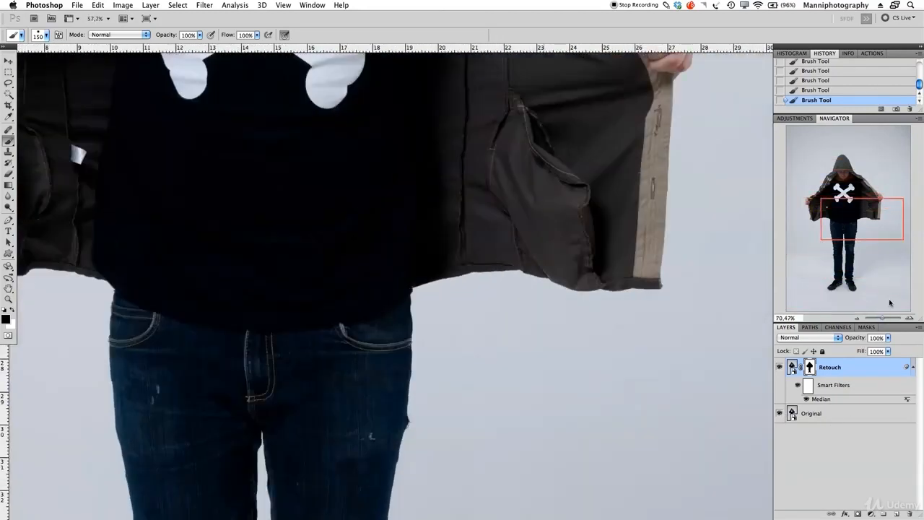
left_click_drag(863, 229, 646, 339)
left_click_drag(751, 385, 550, 250)
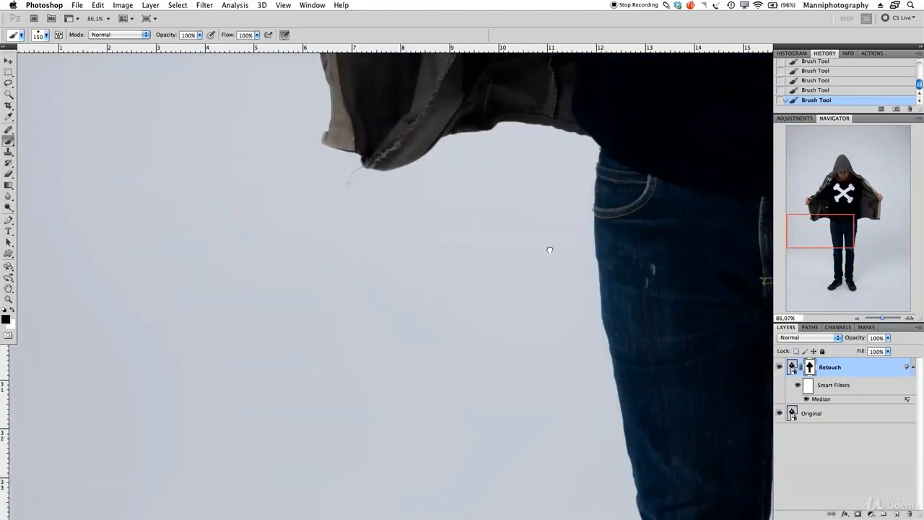
left_click_drag(475, 301, 489, 218)
left_click_drag(497, 301, 486, 223)
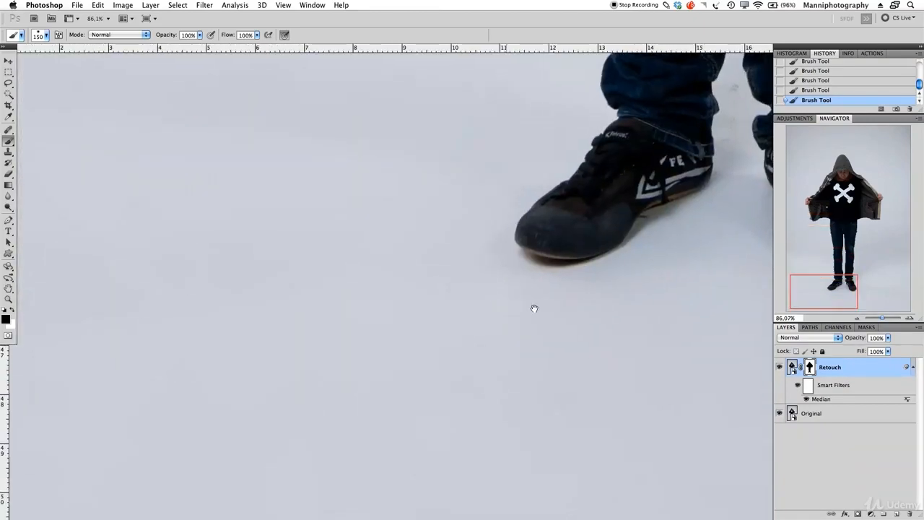
left_click_drag(535, 308, 541, 310)
Step: Compare the floor beside the shoe with the Retouch layer hidden and shown, and return to the full-photo view
left_click(780, 366)
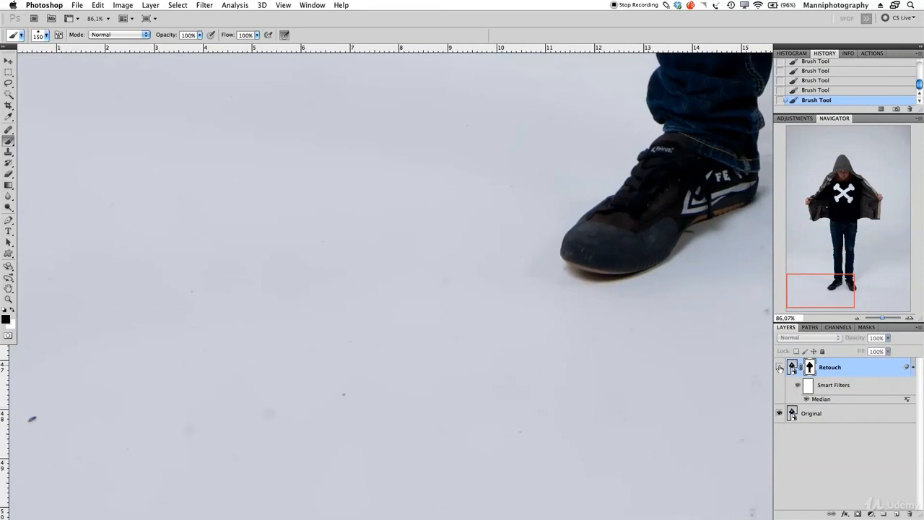
left_click(779, 367)
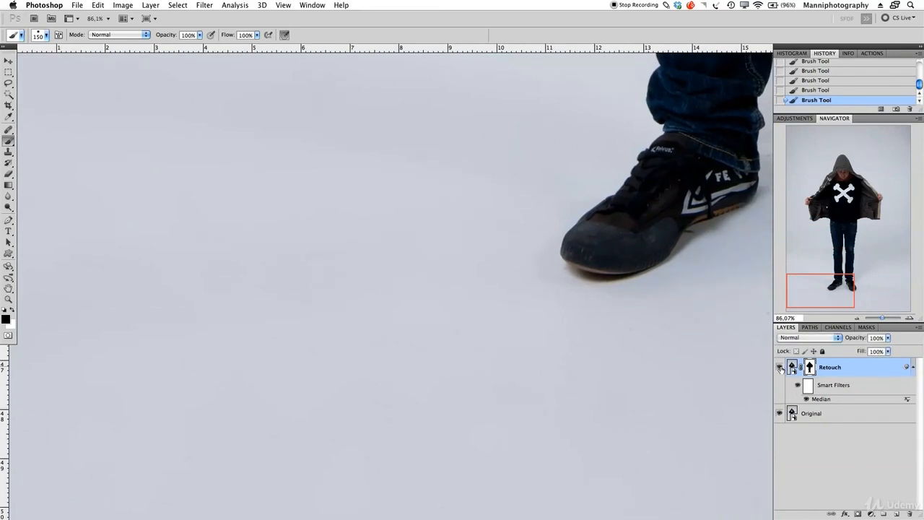
left_click(779, 367)
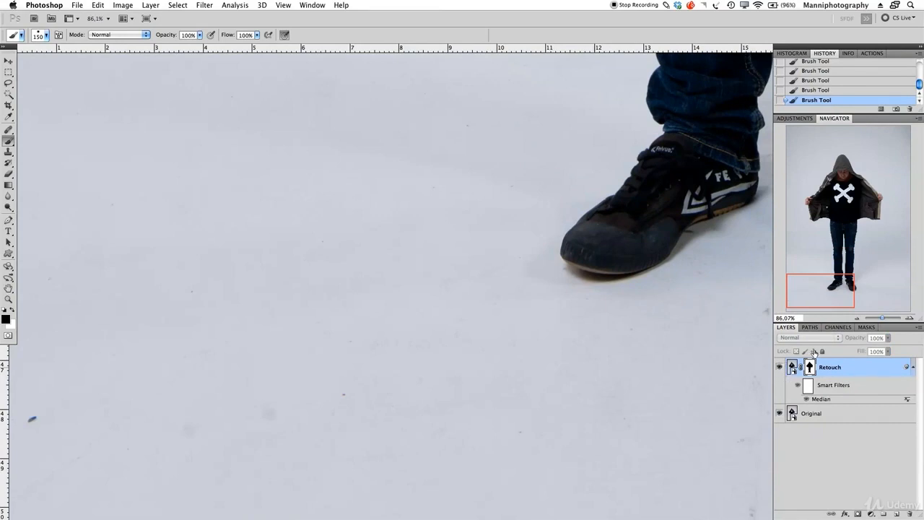
left_click(780, 366)
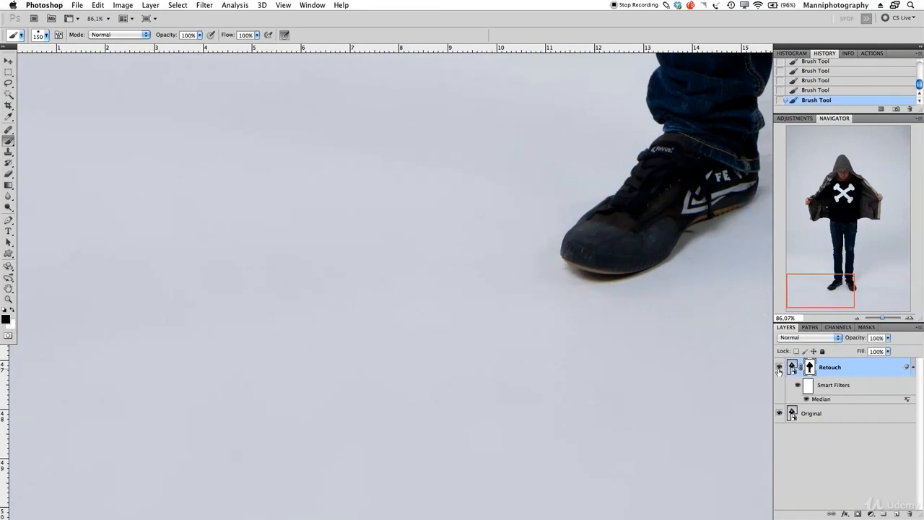
left_click(779, 368)
left_click(779, 367)
left_click(779, 367)
left_click(779, 367)
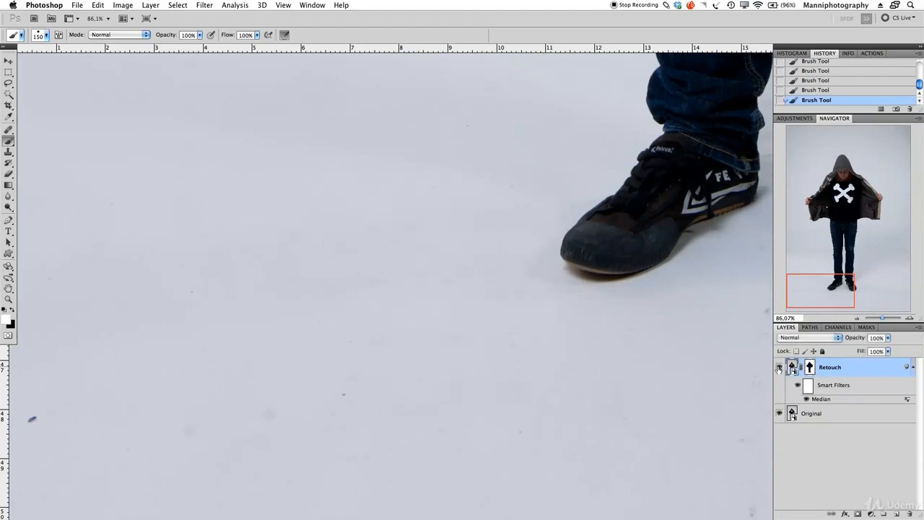
left_click_drag(887, 318, 880, 318)
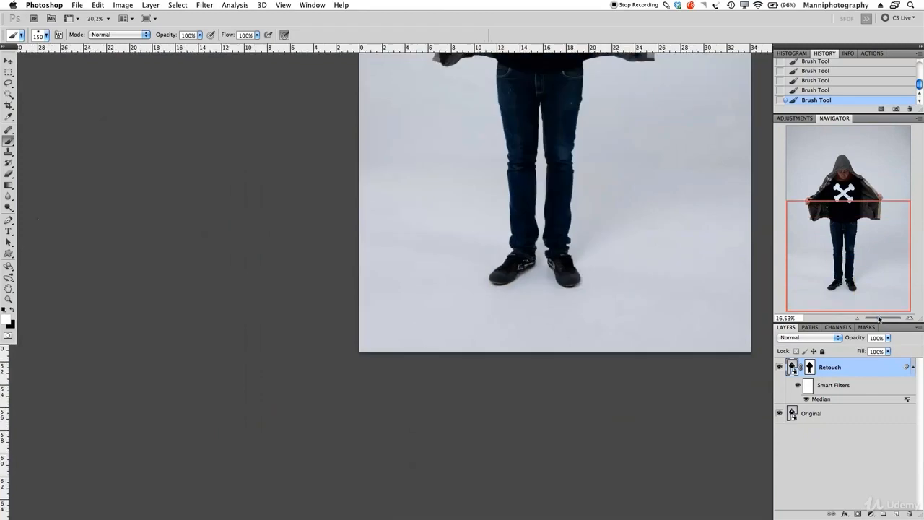
left_click_drag(881, 320, 880, 318)
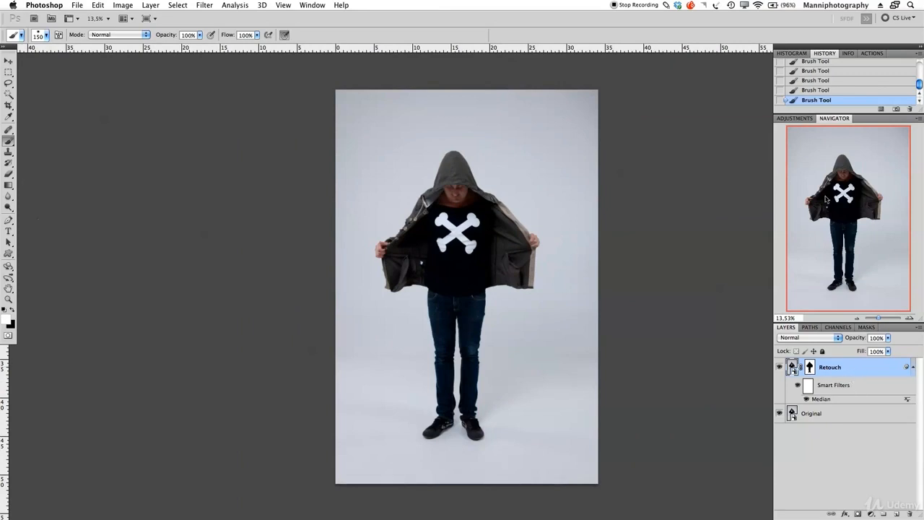
Step: Add a Levels adjustment layer above the Retouch layer and clip it to that layer
key("ctrl+f")
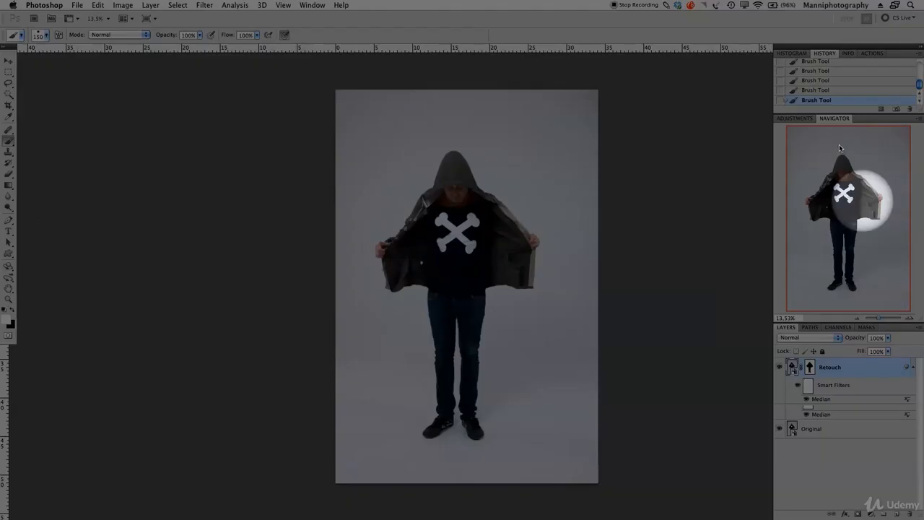
left_click(795, 118)
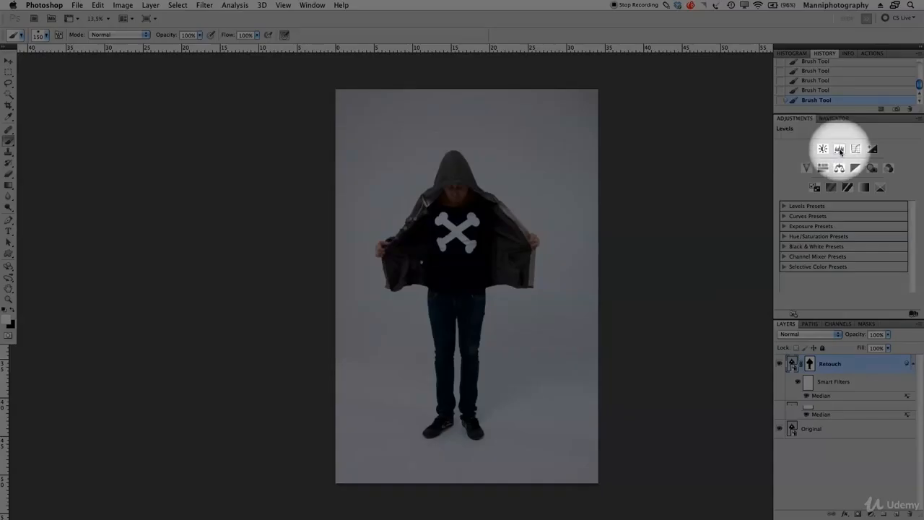
left_click(839, 148)
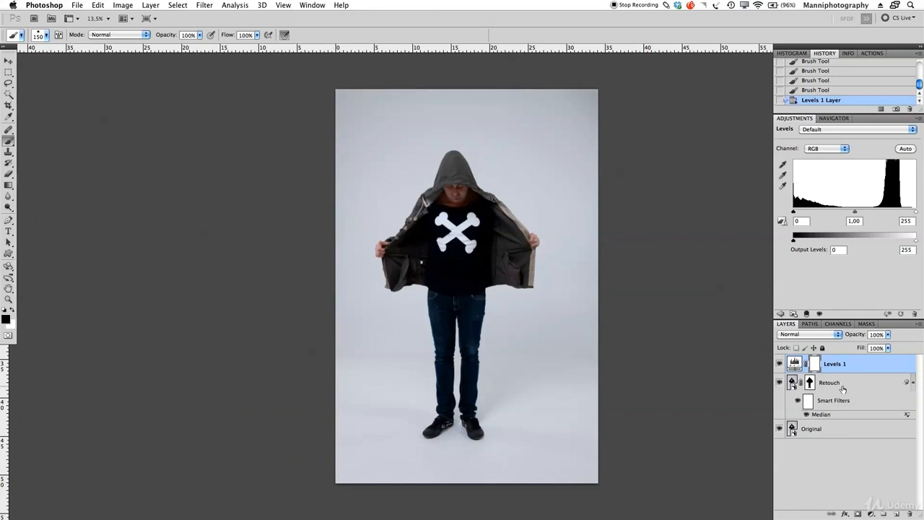
left_click(821, 381, "alt")
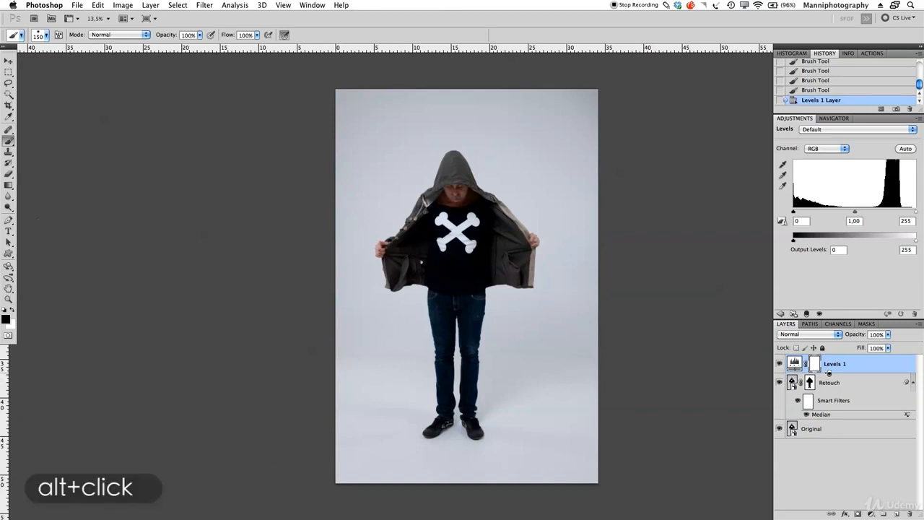
left_click(827, 373, "alt")
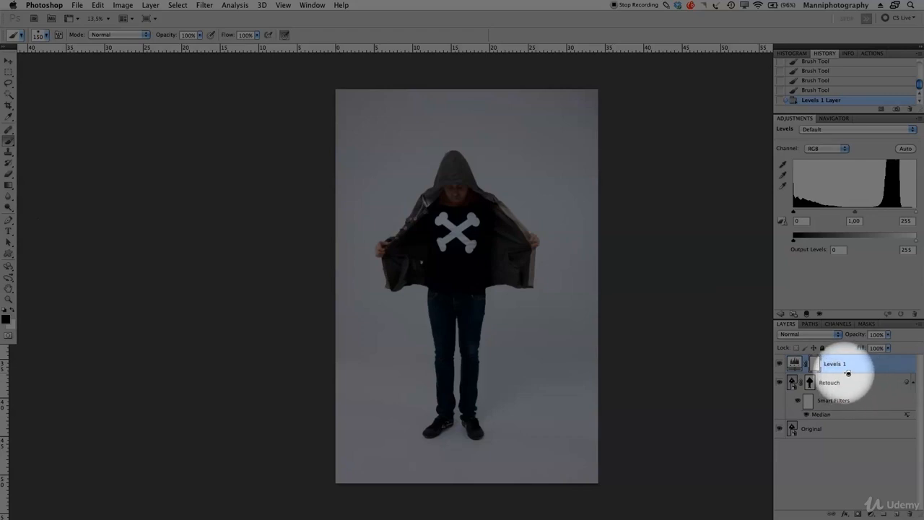
left_click(849, 373, "alt")
left_click(849, 372, "alt")
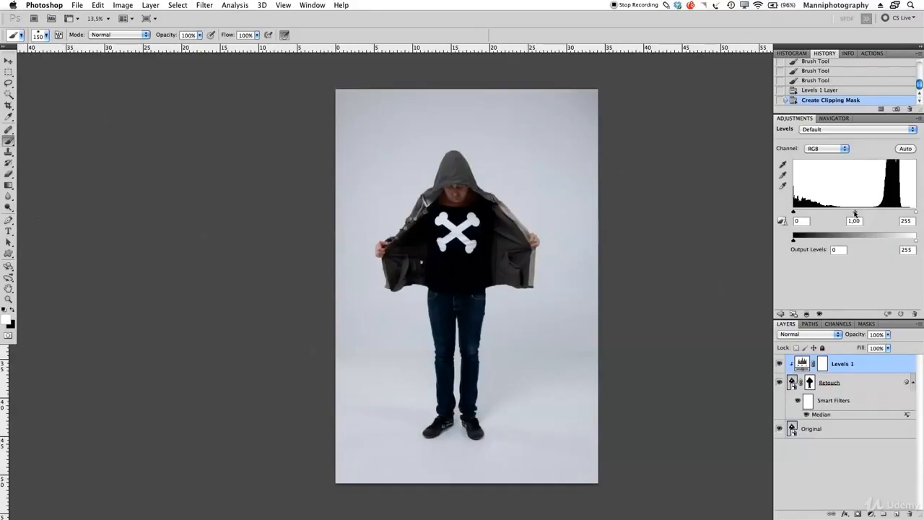
Step: Try the Levels midtone value at 0.30 and 5.66 on the background, and settle on 1.05
left_click_drag(854, 212, 894, 216)
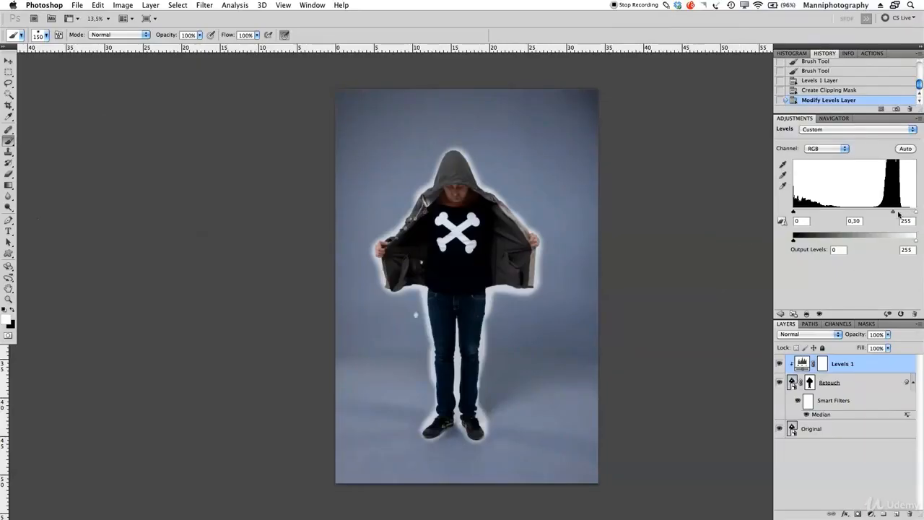
left_click_drag(894, 212, 796, 218)
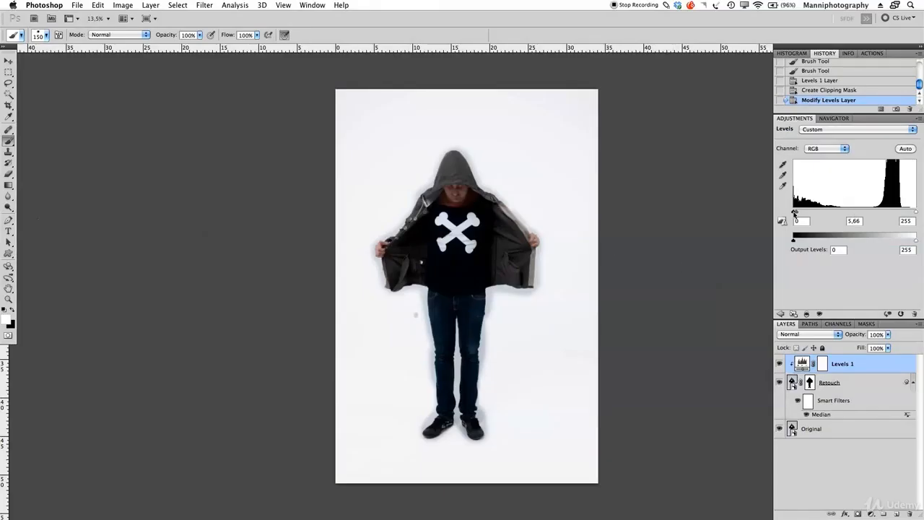
left_click_drag(795, 213, 850, 212)
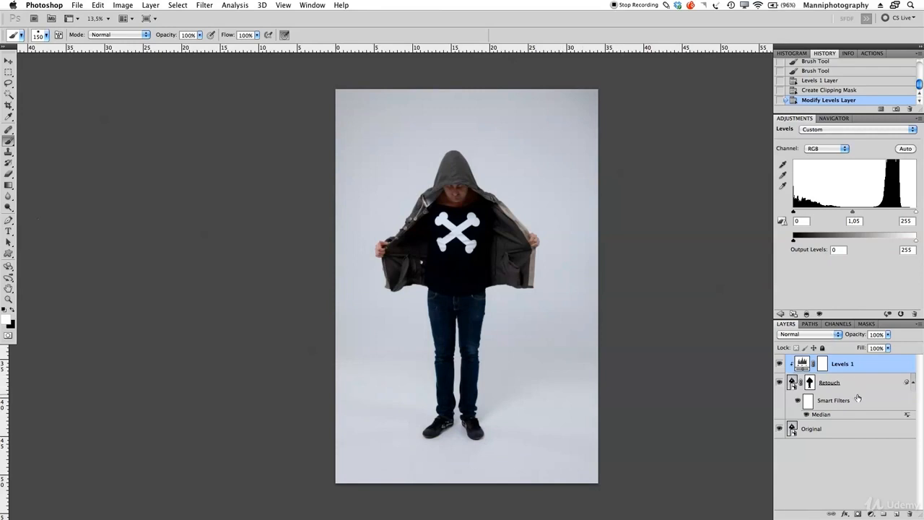
Step: Group the Levels 1 and Retouch layers and name the group Retouching
left_click(880, 384, "shift")
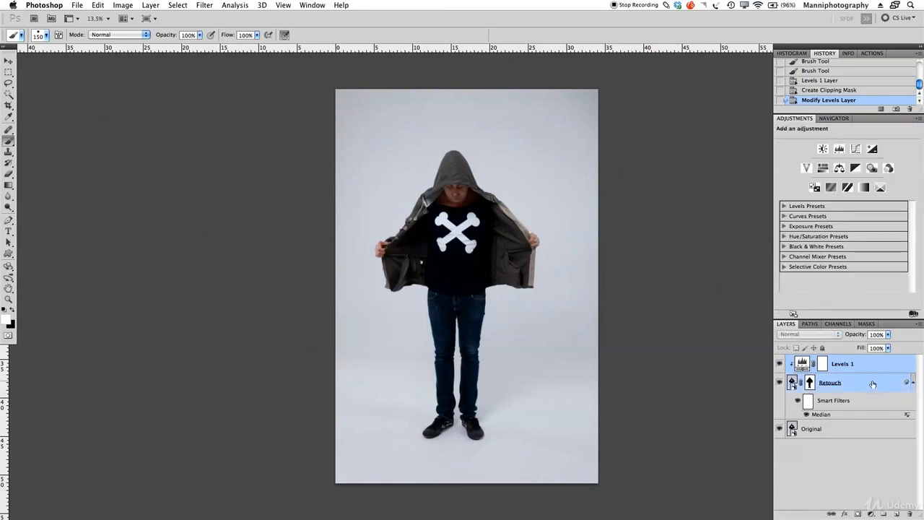
left_click(913, 382)
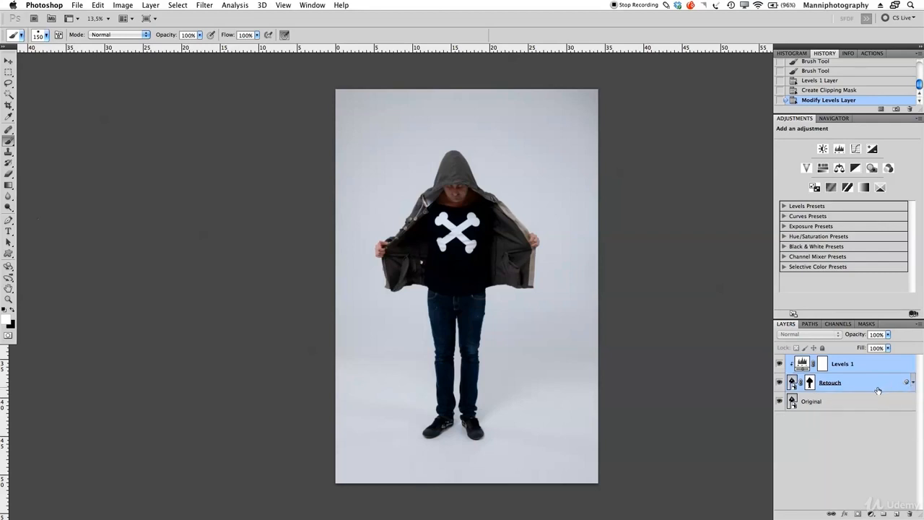
key("super+g")
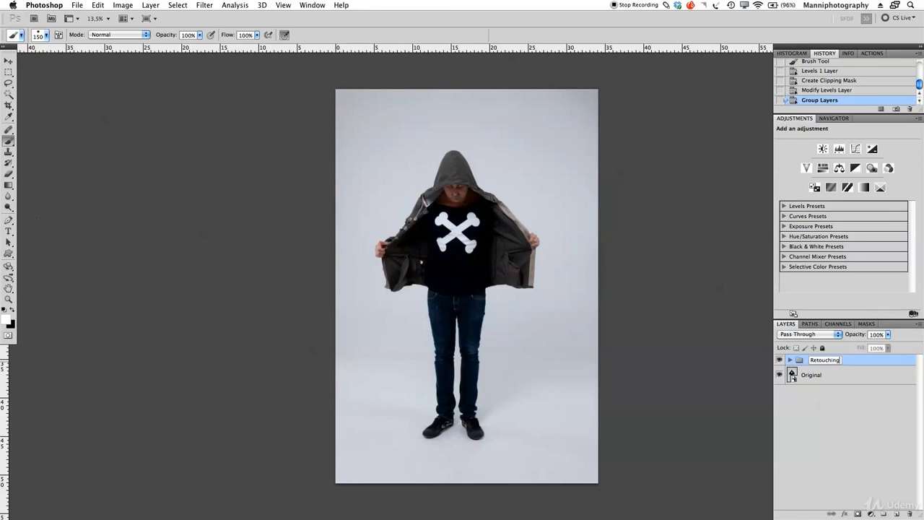
Step: Compare the background around the legs and shoes with the Retouching group hidden and shown, ending on the whole photo
left_click(780, 360)
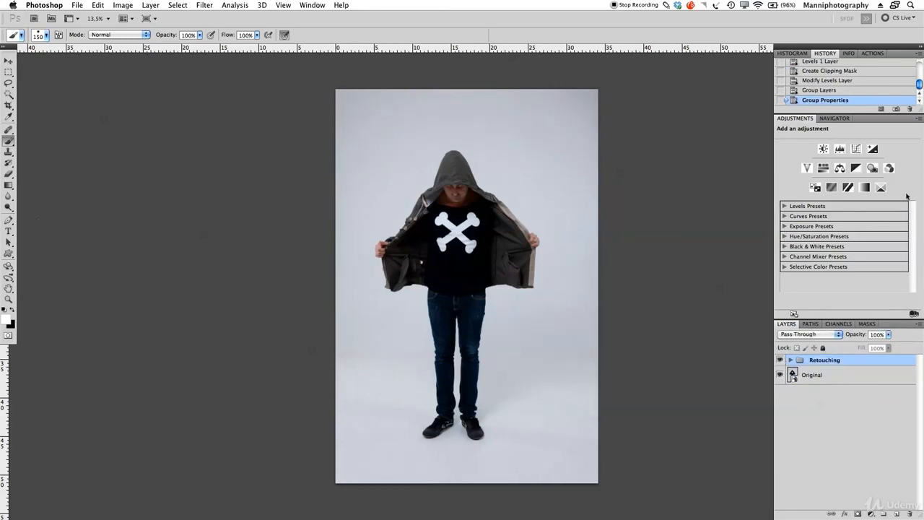
left_click(840, 120)
left_click_drag(880, 320, 882, 318)
left_click_drag(849, 237, 845, 276)
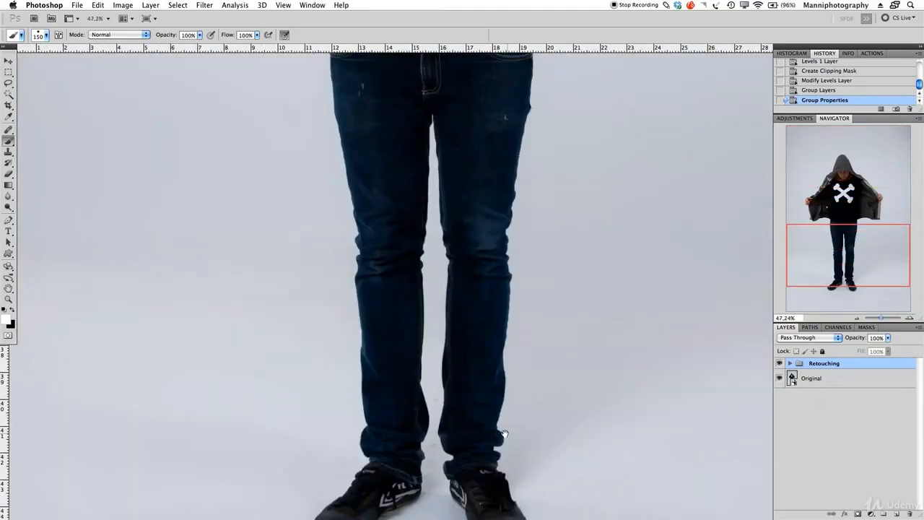
left_click_drag(505, 434, 553, 395)
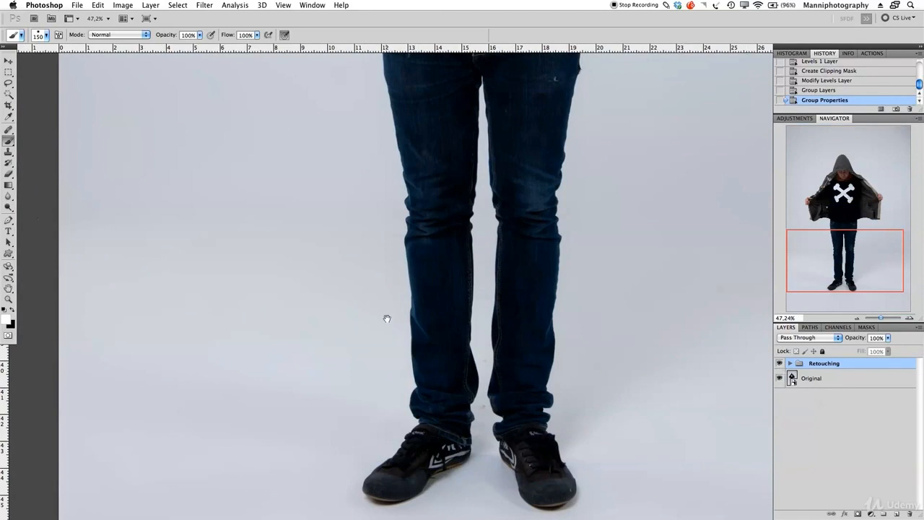
left_click_drag(387, 318, 466, 260)
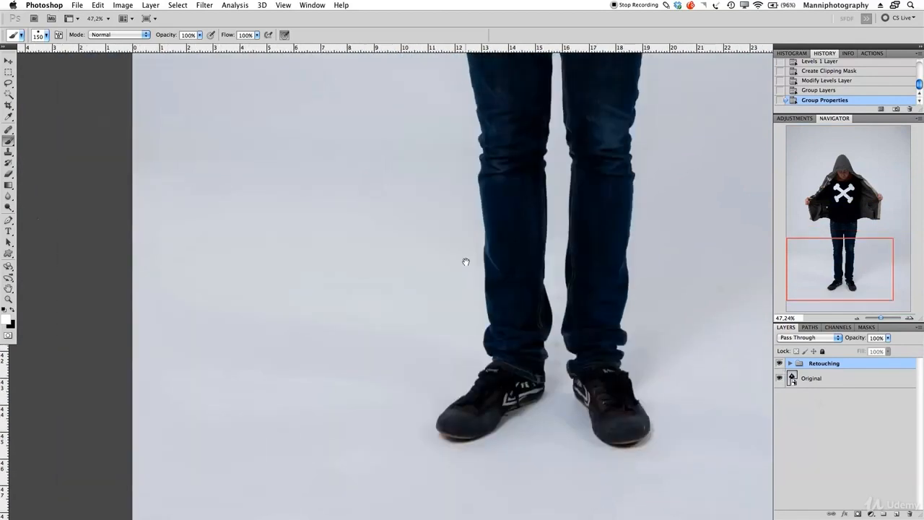
left_click(779, 363)
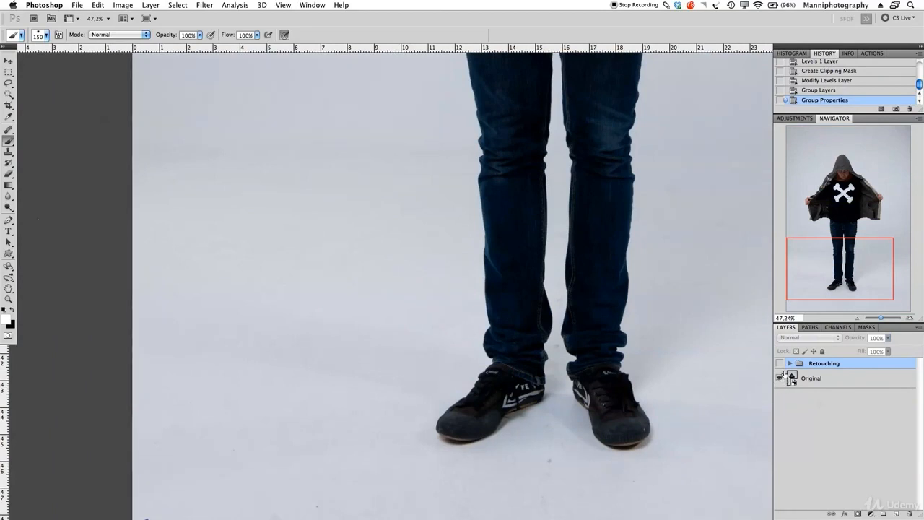
left_click(782, 365)
left_click(781, 365)
left_click(781, 365)
left_click_drag(868, 320, 859, 319)
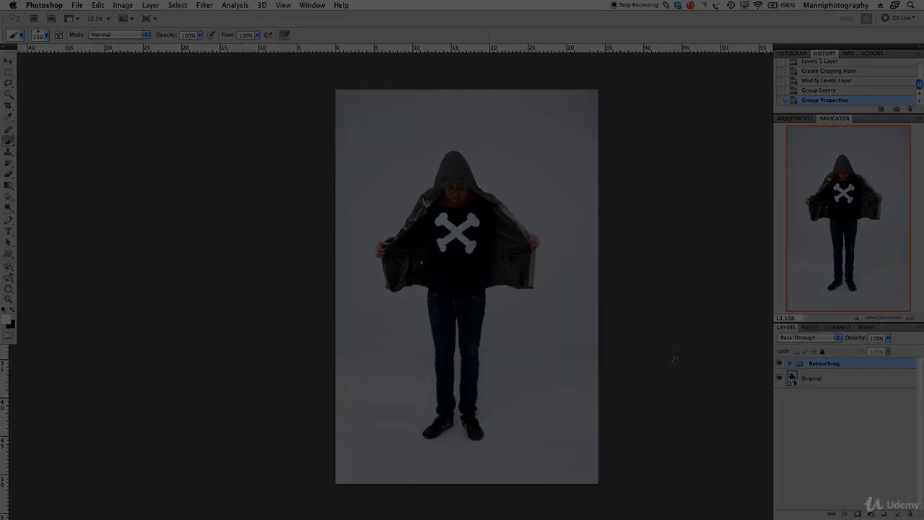